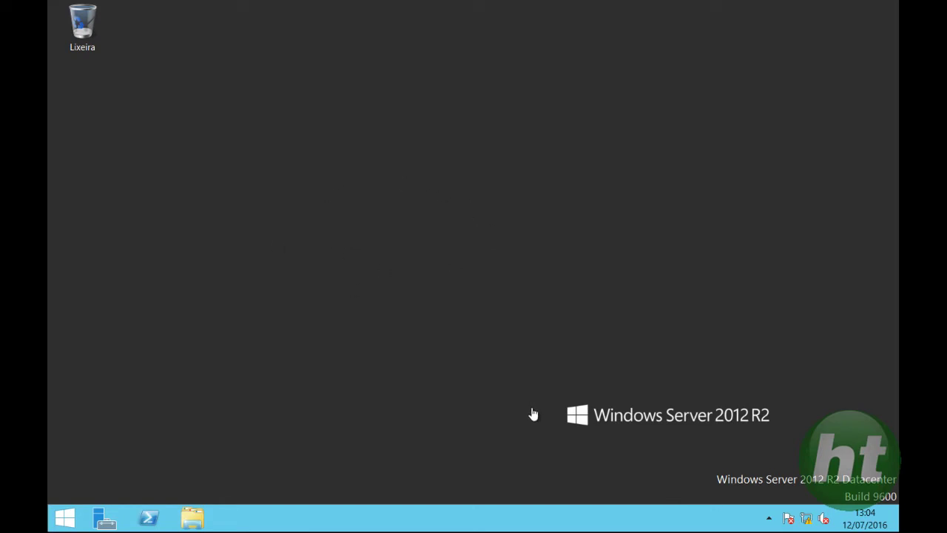
Launch Active Directory Administrative Center from Server Manager's Ferramentas menu.
click(105, 518)
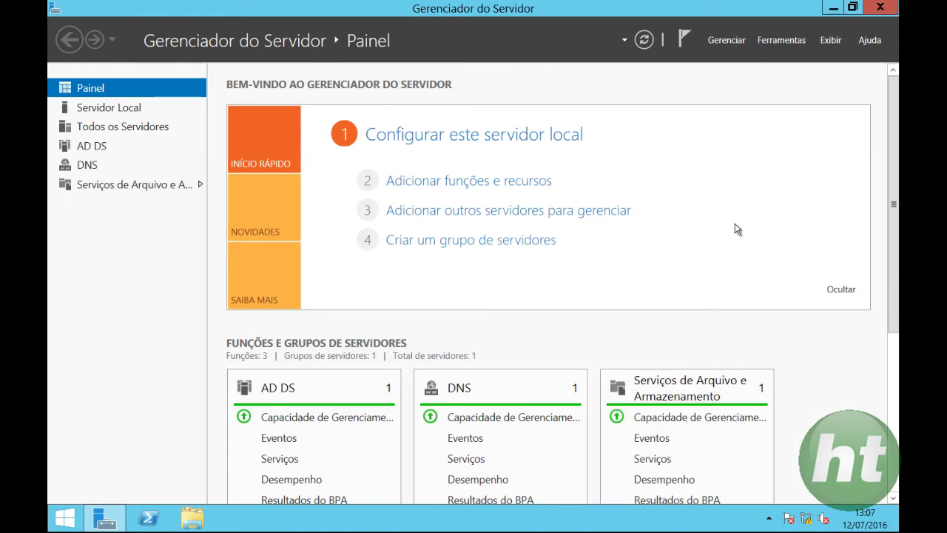
click(783, 40)
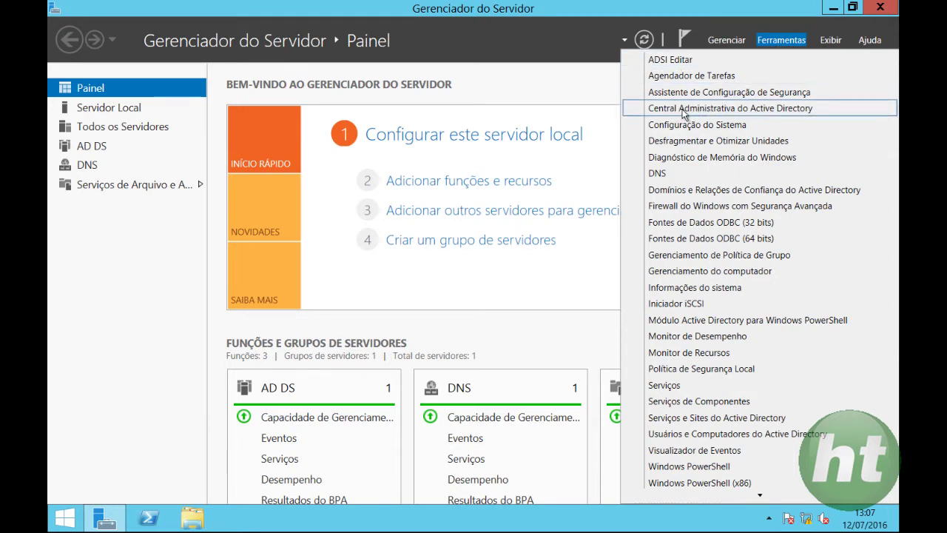
click(761, 111)
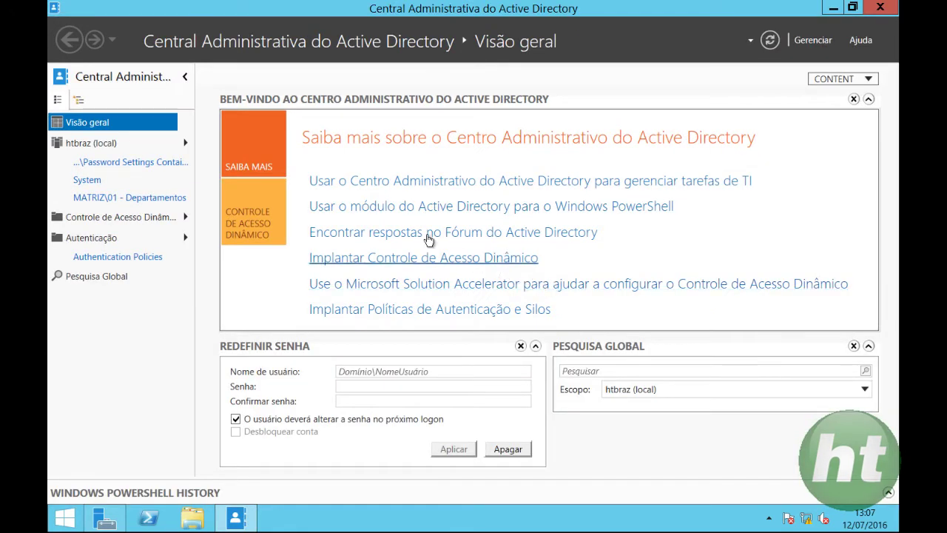
Browse into htbraz (local) > System > Password Settings Container.
click(85, 145)
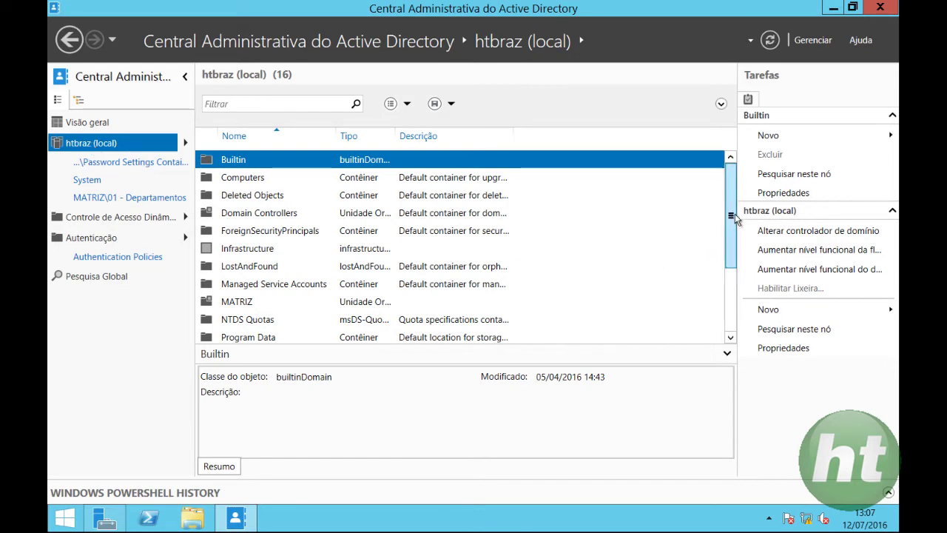
drag(735, 228, 730, 264)
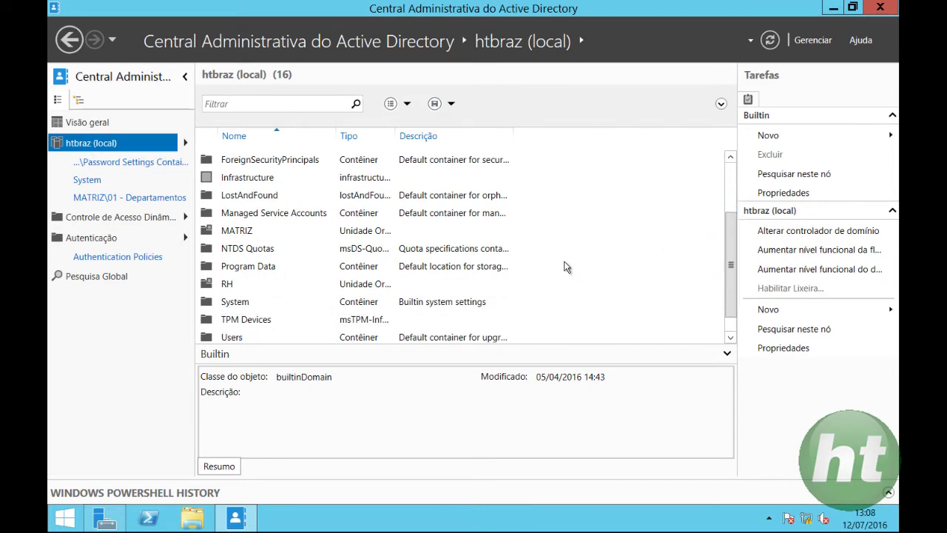
click(234, 303)
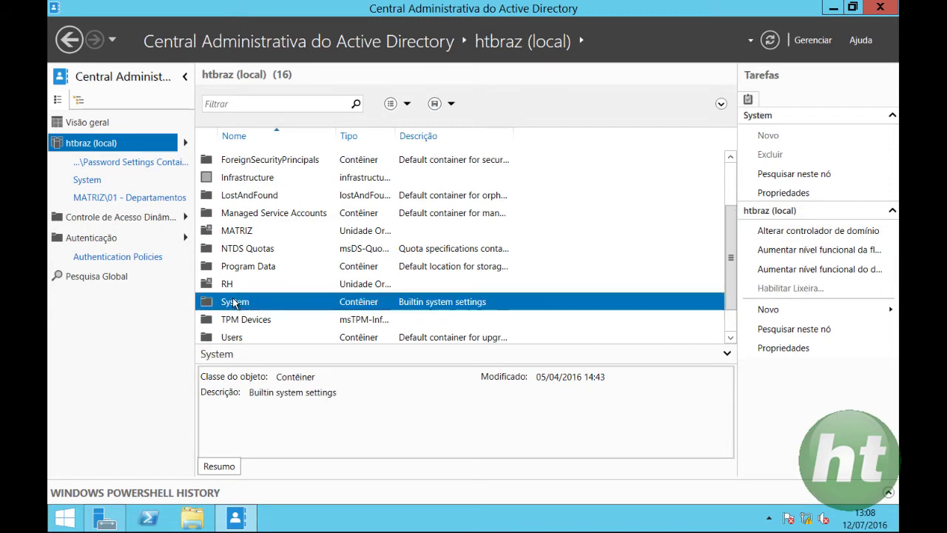
double_click(235, 303)
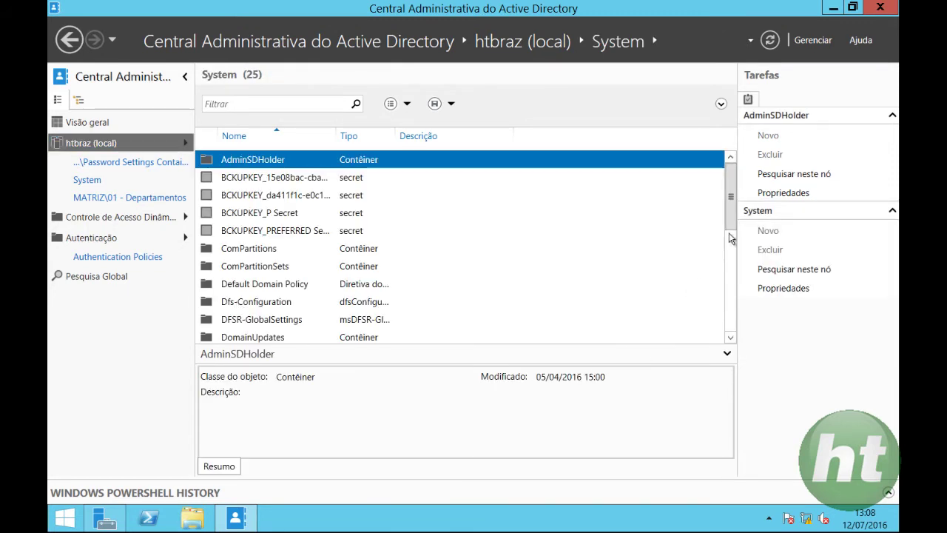
drag(733, 195, 732, 258)
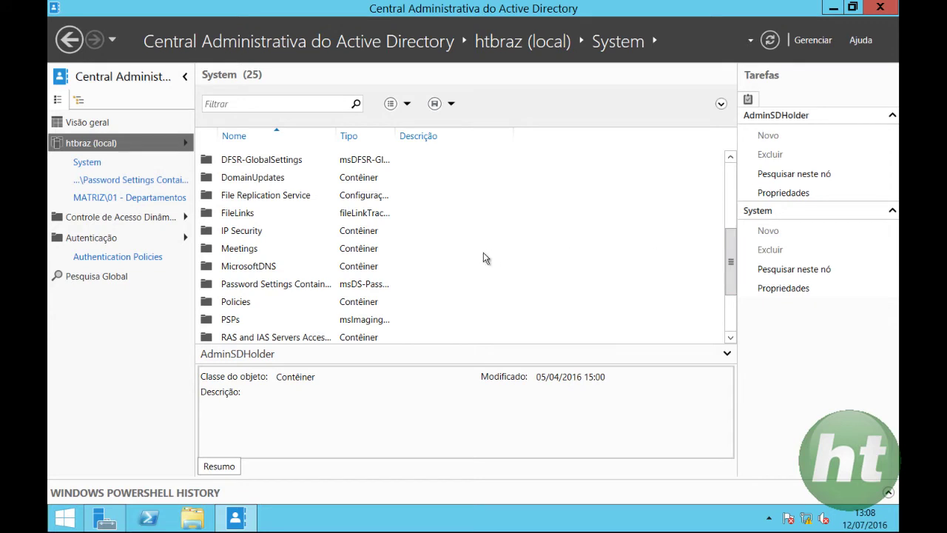
double_click(269, 288)
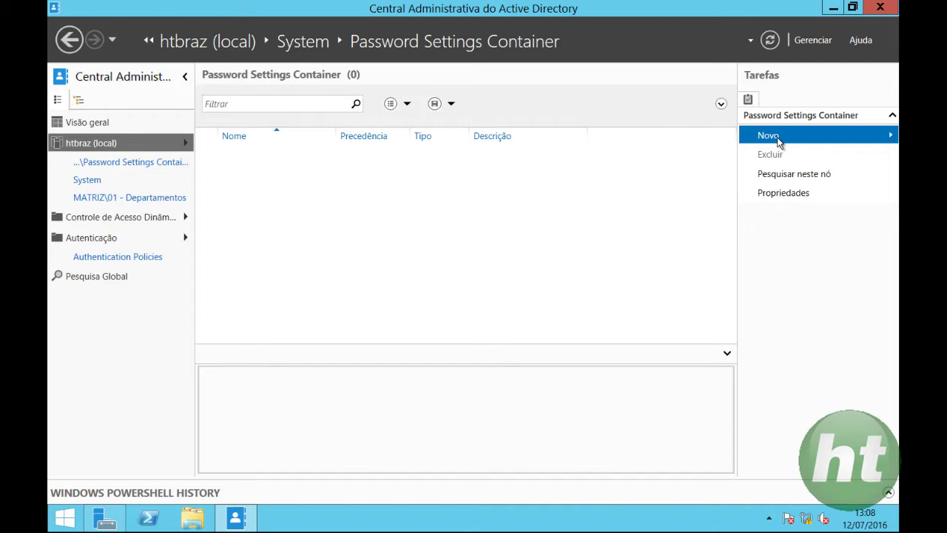
Start a new Configurações de Senha object from the Tarefas pane's Novo menu.
click(778, 142)
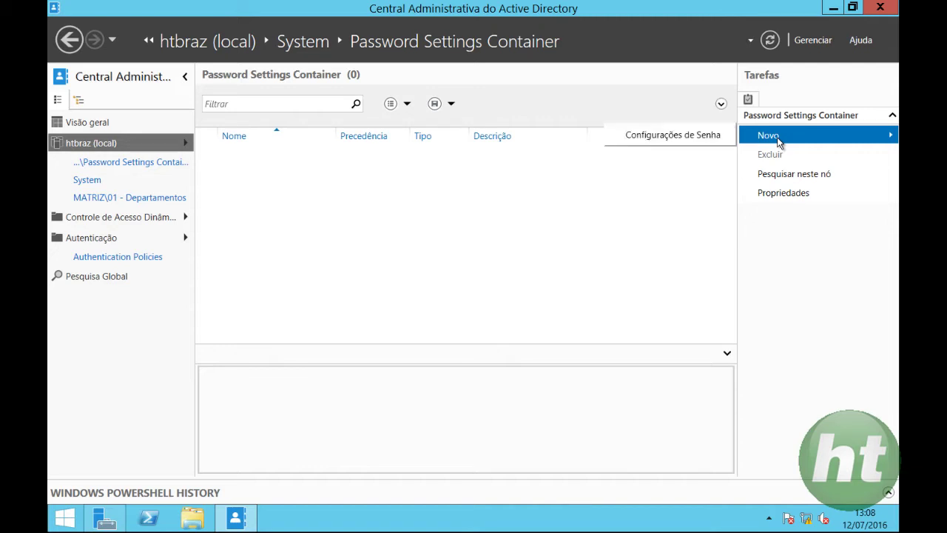
click(695, 136)
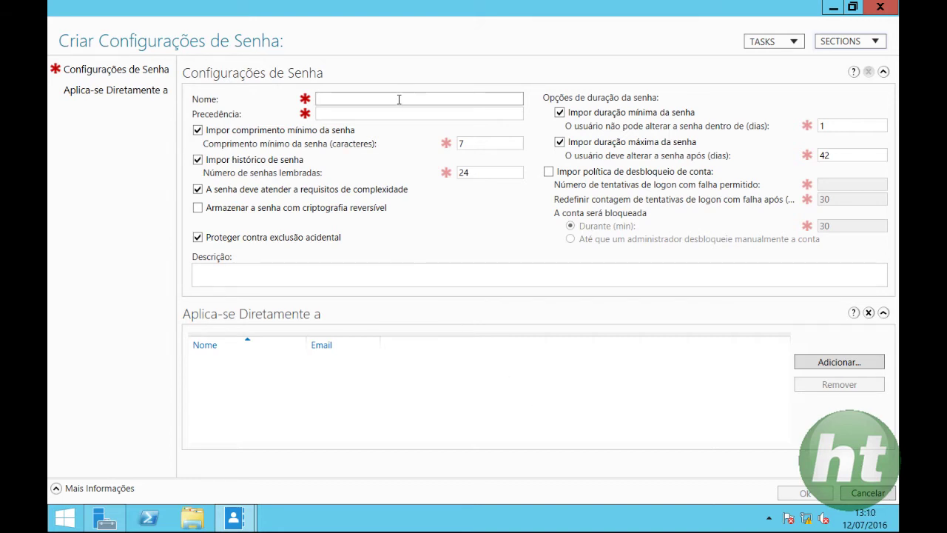
Name the new password settings SenhasPresidencia with precedence 1.
text(SenhasPresidencia)
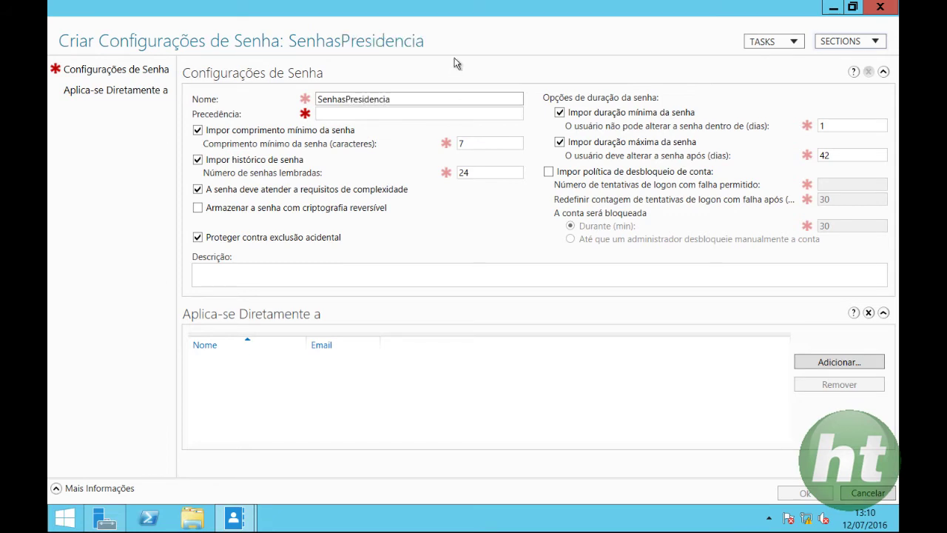
click(444, 114)
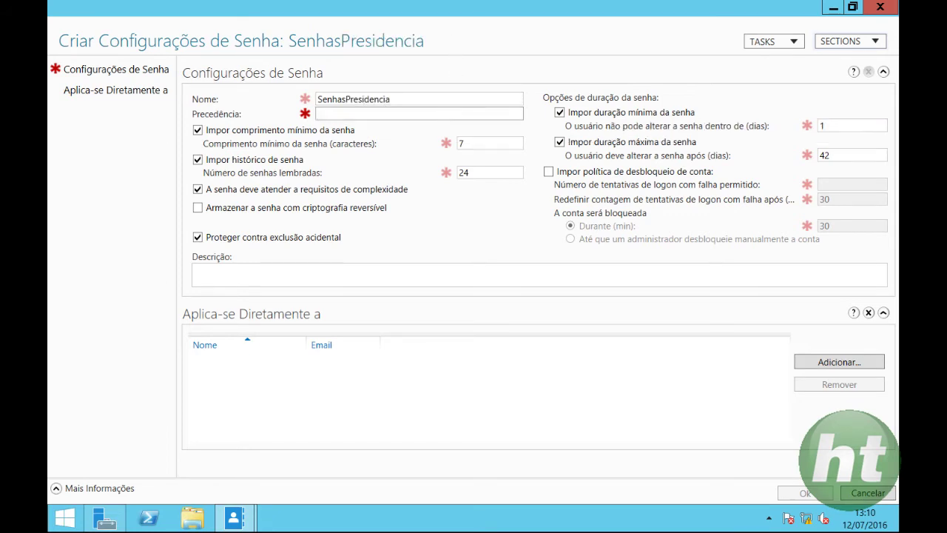
text(1)
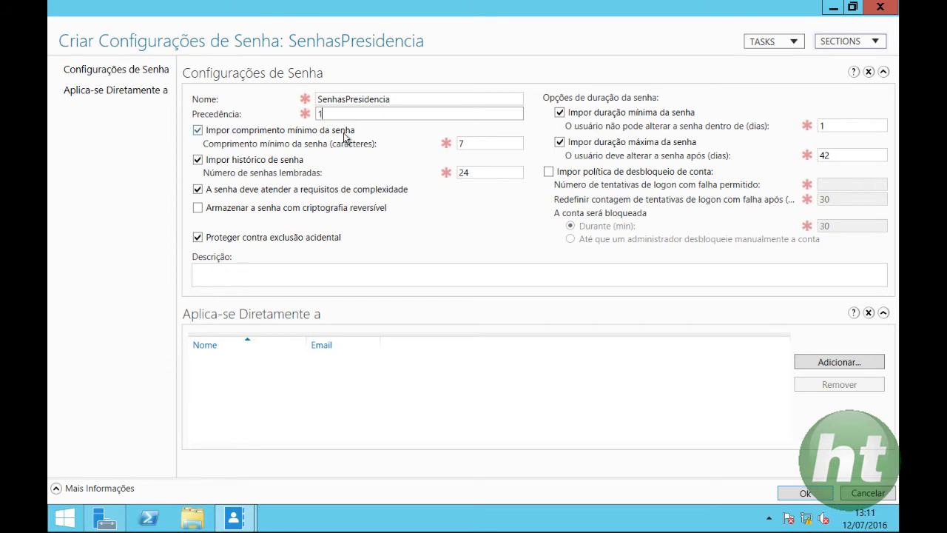
Turn off password complexity, set minimum length to 4 and remembered passwords to 5.
click(198, 130)
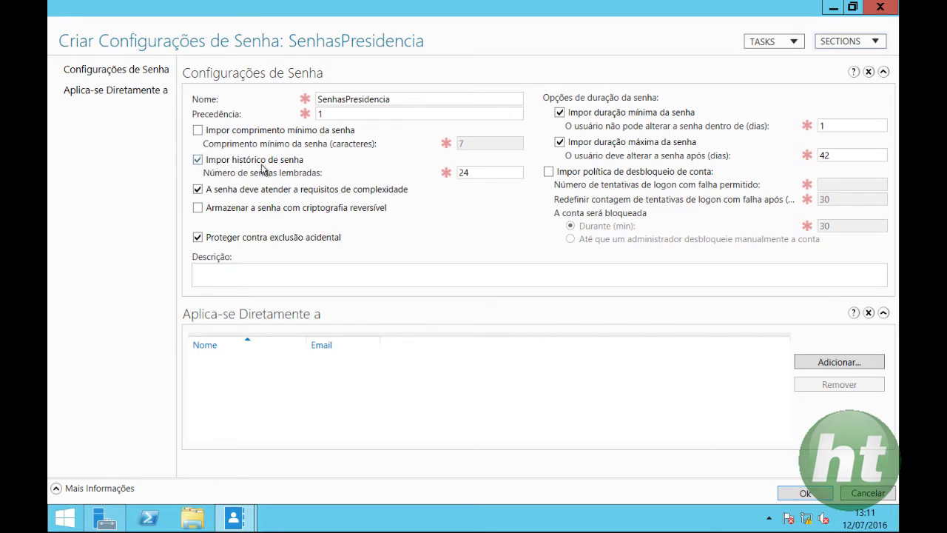
click(197, 161)
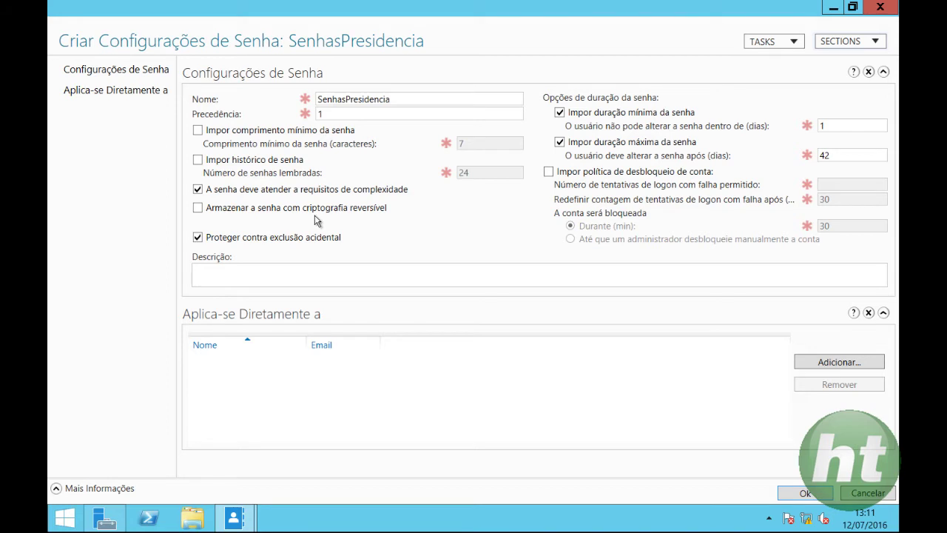
mouse_move(307, 217)
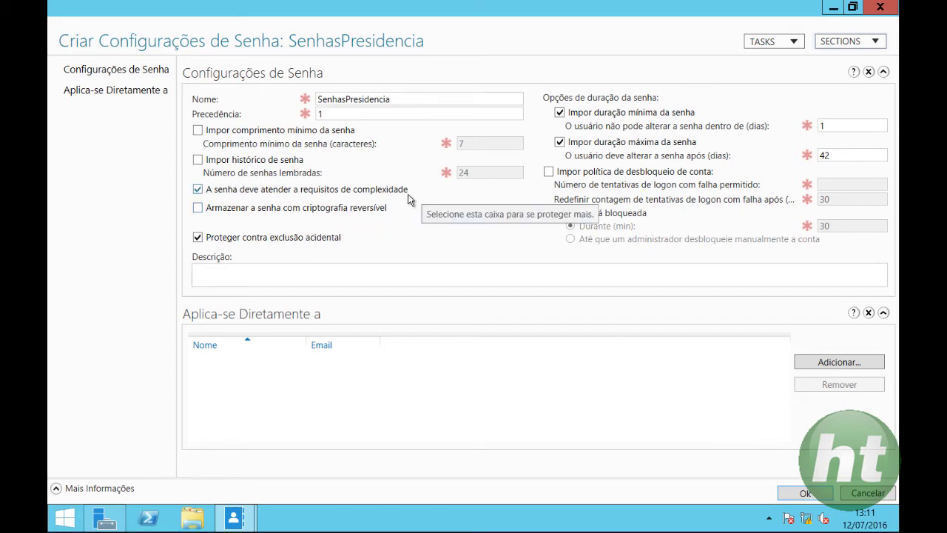
click(197, 190)
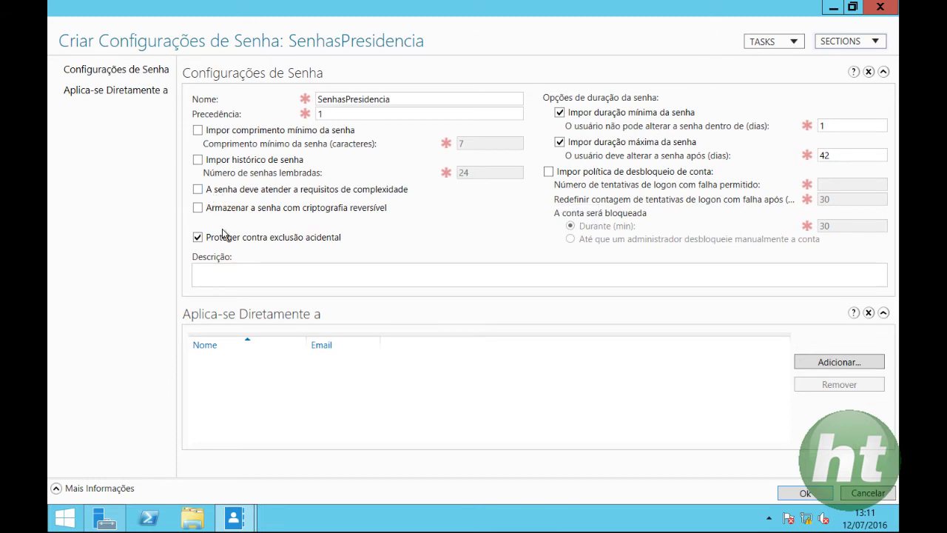
click(197, 130)
double_click(471, 143)
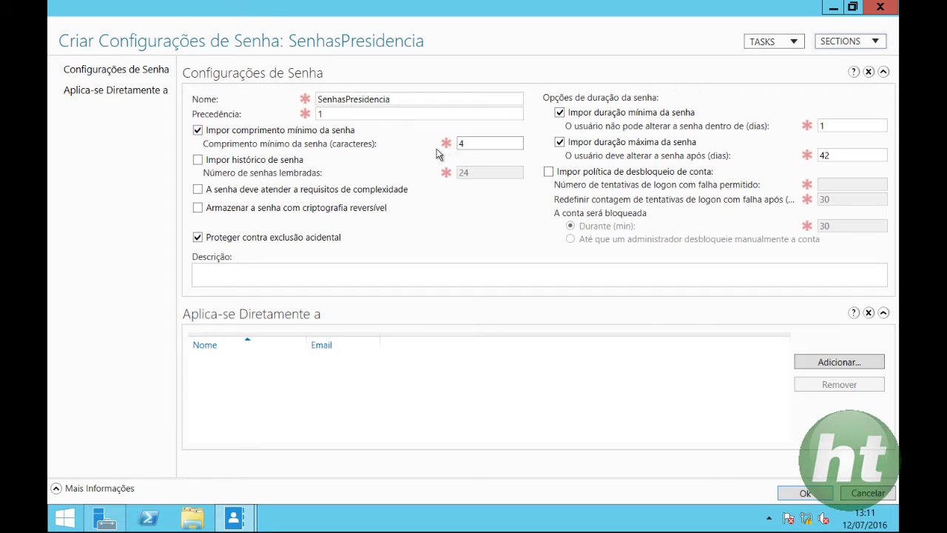
click(197, 160)
click(198, 159)
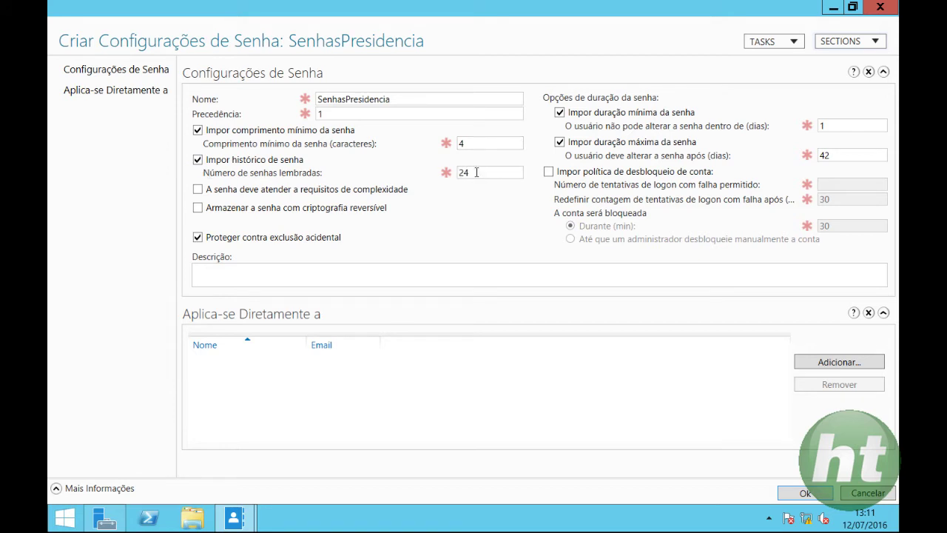
double_click(473, 173)
text(5)
Remove the minimum password age and change the maximum password age to 120 days.
click(559, 112)
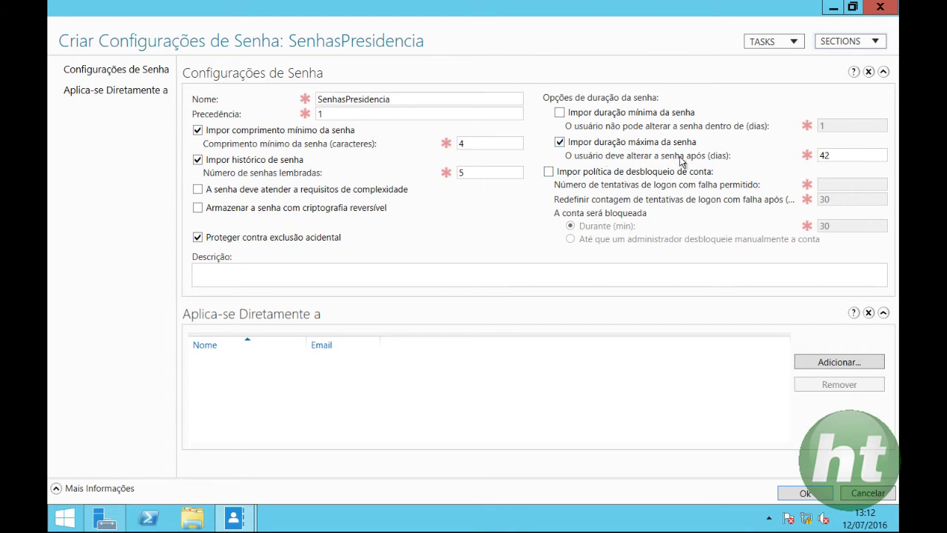
double_click(820, 156)
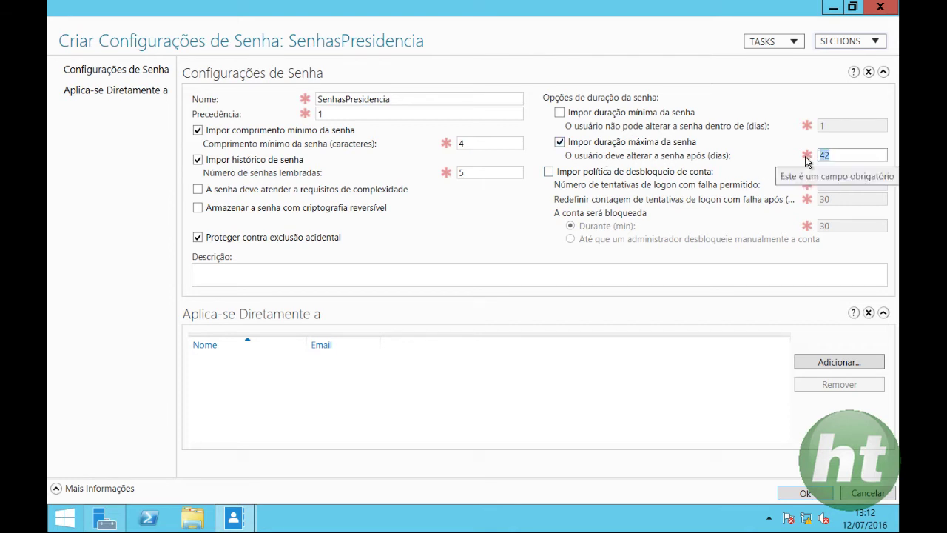
text(120)
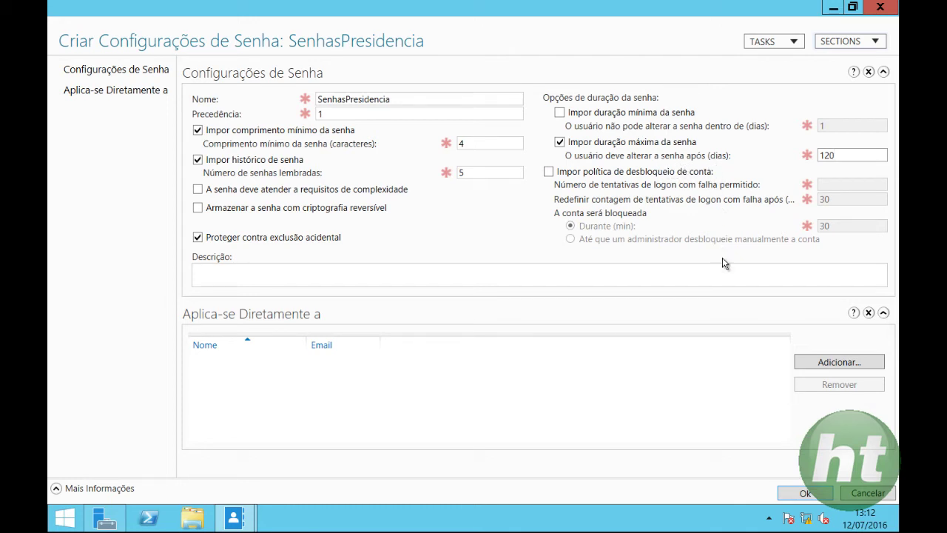
Use the user picker's advanced search to list all domain users and groups.
click(852, 361)
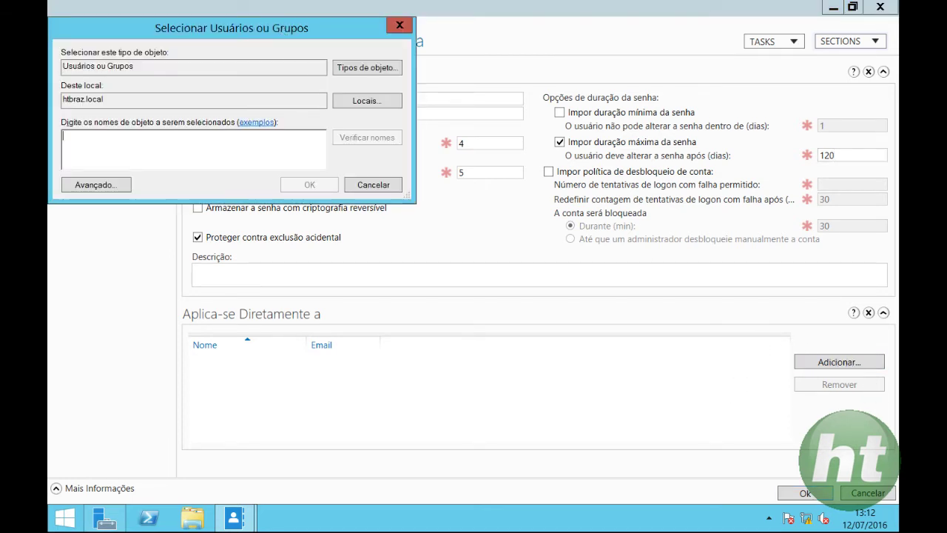
drag(284, 24, 581, 38)
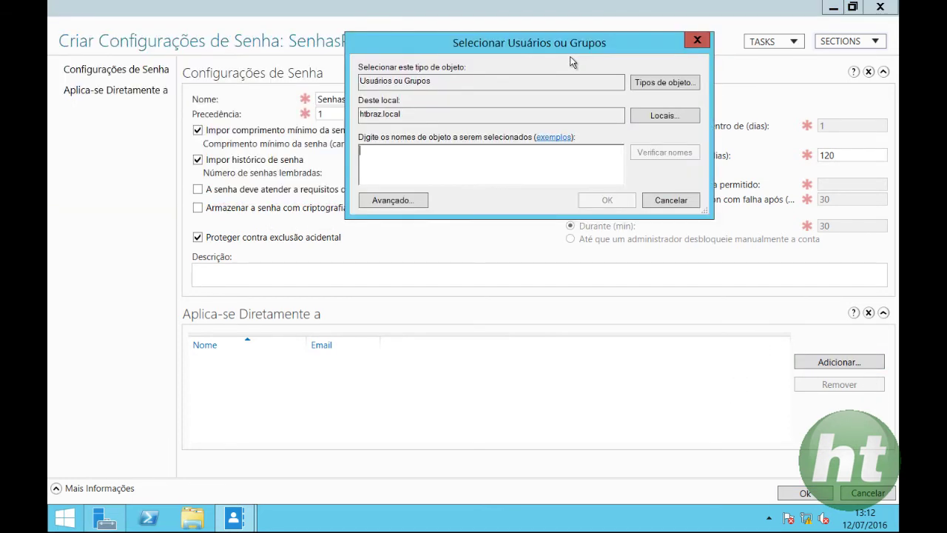
click(418, 202)
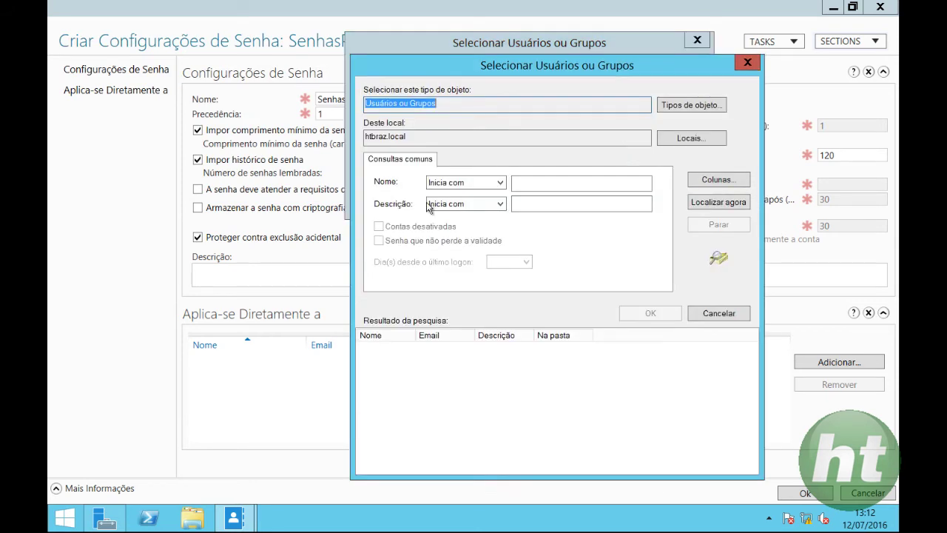
click(727, 214)
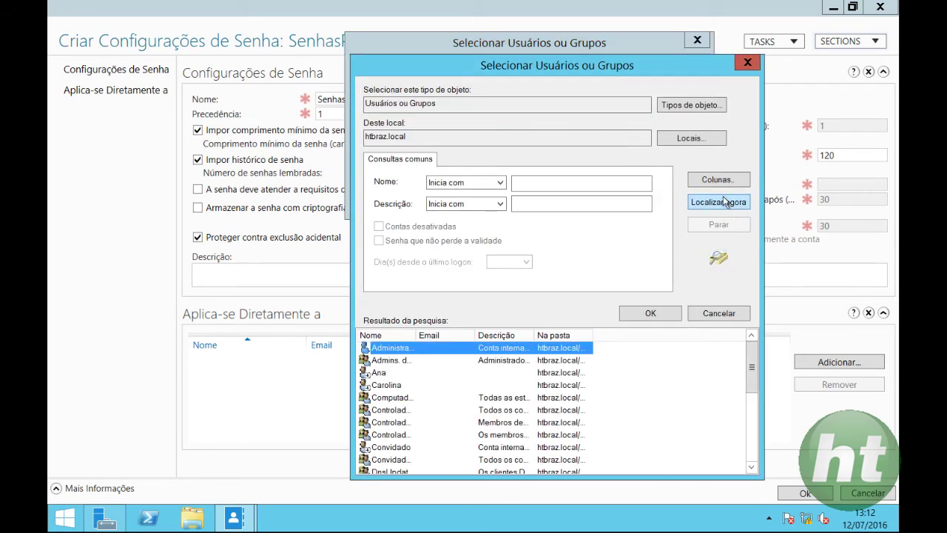
drag(648, 72, 655, 23)
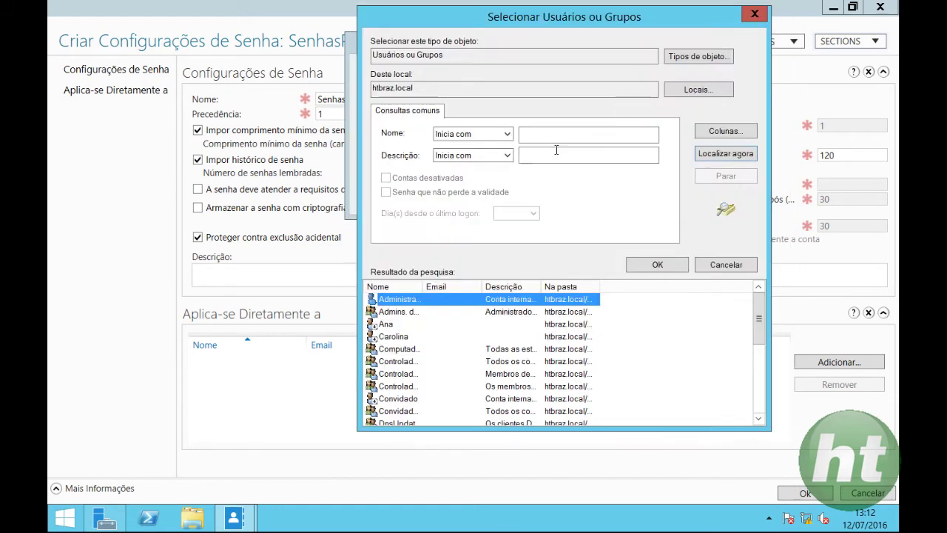
double_click(420, 287)
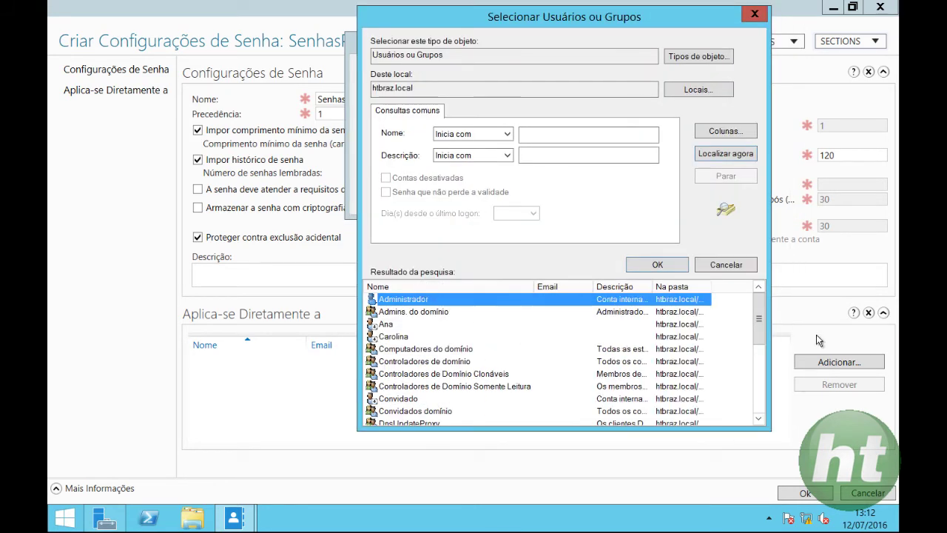
drag(760, 317, 765, 390)
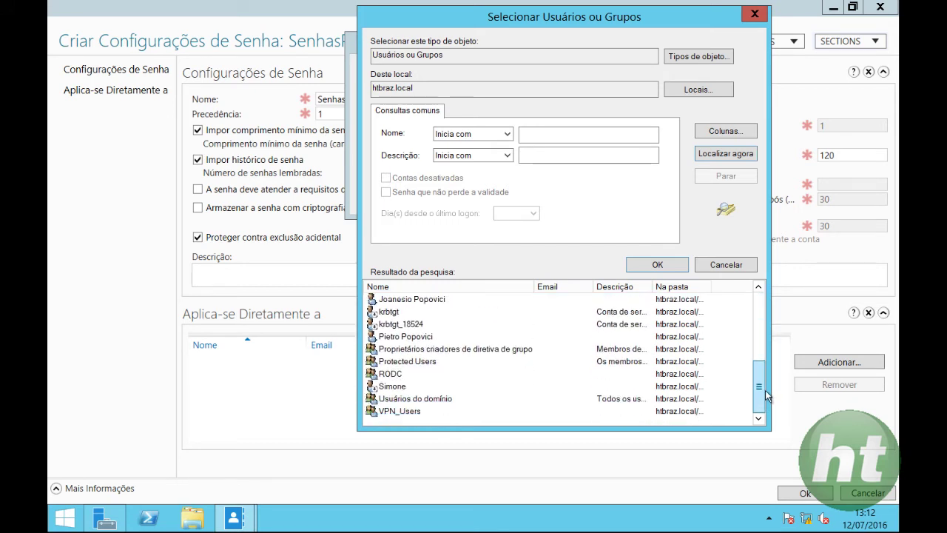
Select three users and add them to SenhasPresidencia's direct application list.
click(413, 388)
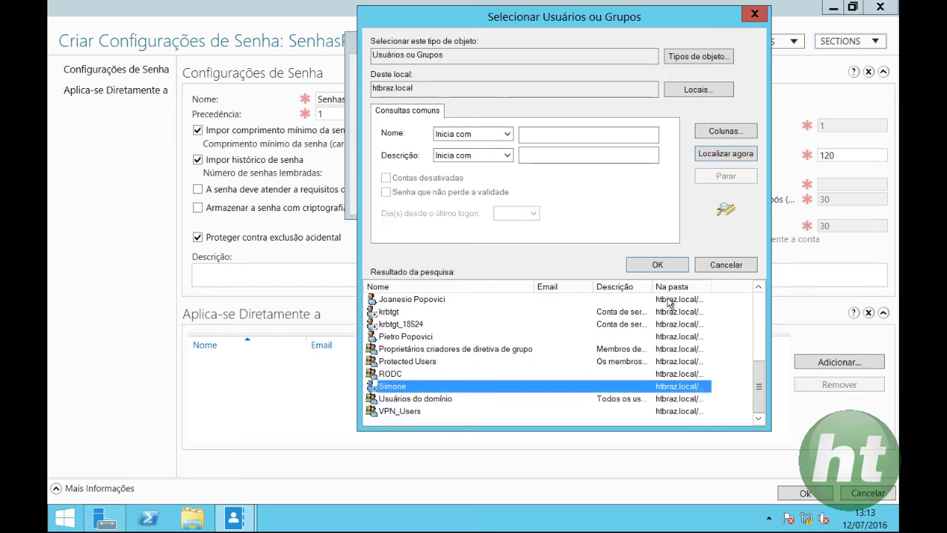
scroll(615, 354, up, 1)
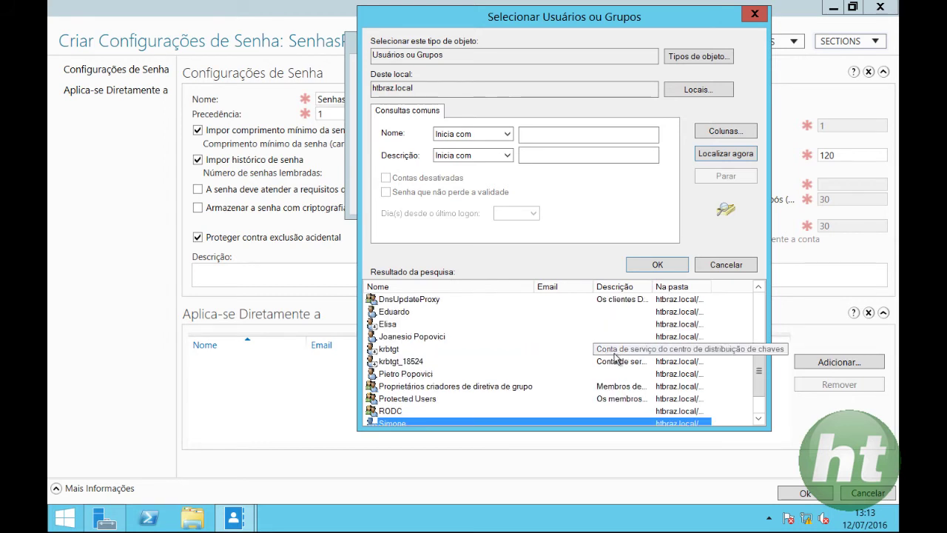
ctrl+click(387, 325)
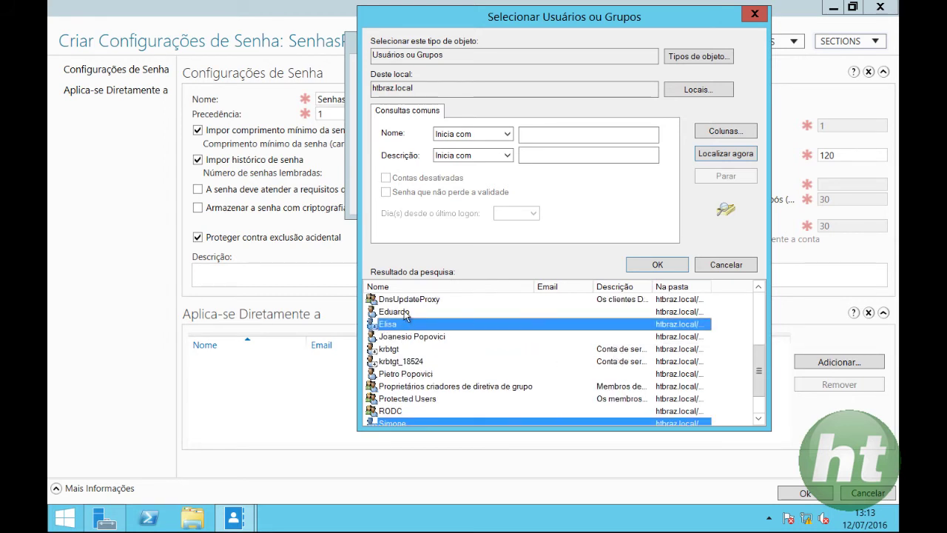
ctrl+click(406, 313)
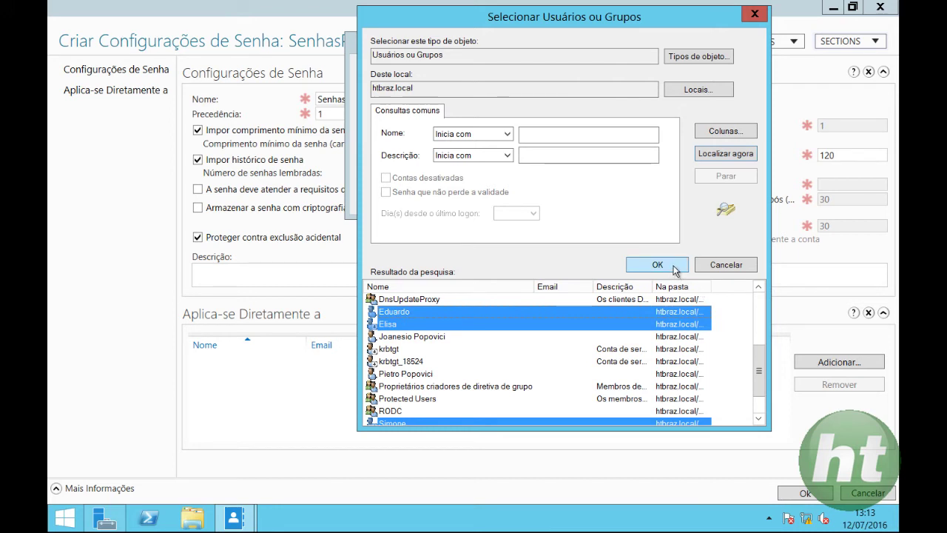
click(674, 267)
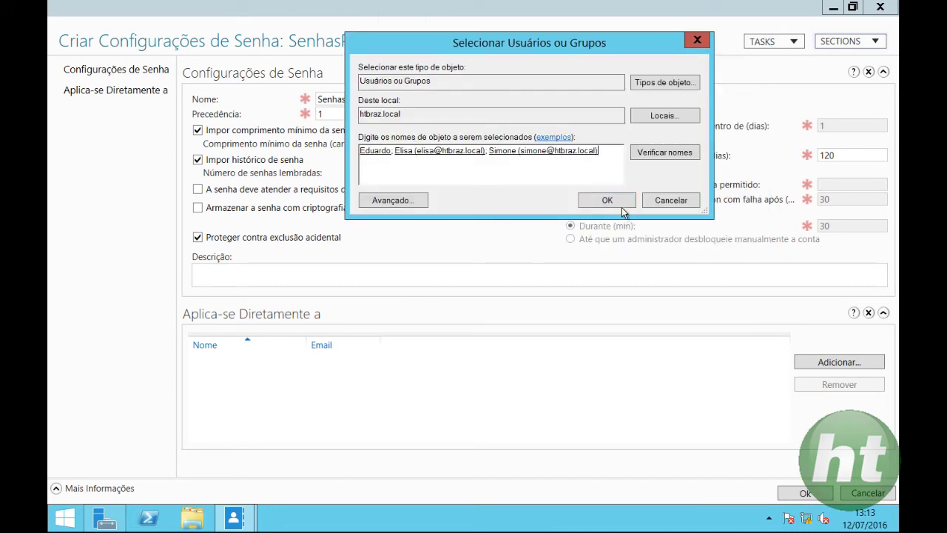
click(607, 201)
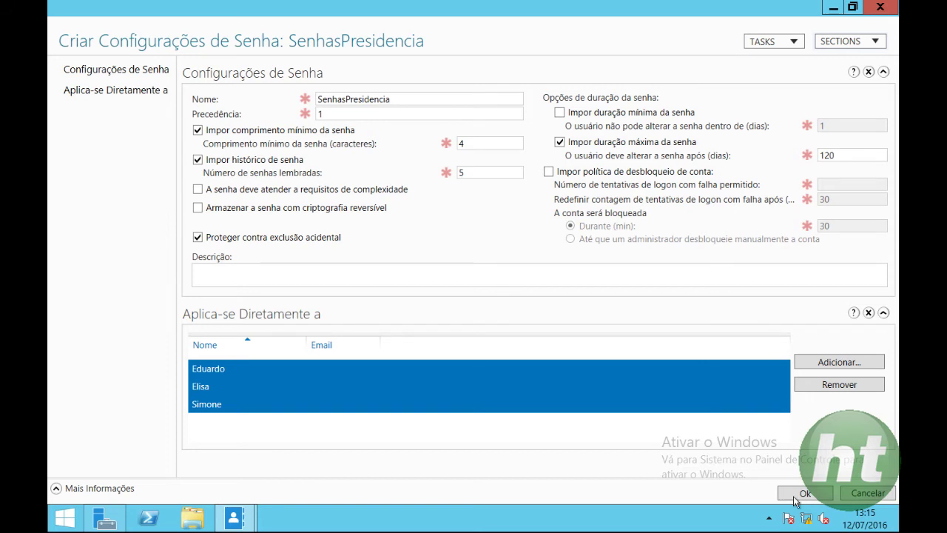
Save SenhasPresidencia, select it, and widen the Tipo column to fit.
click(793, 493)
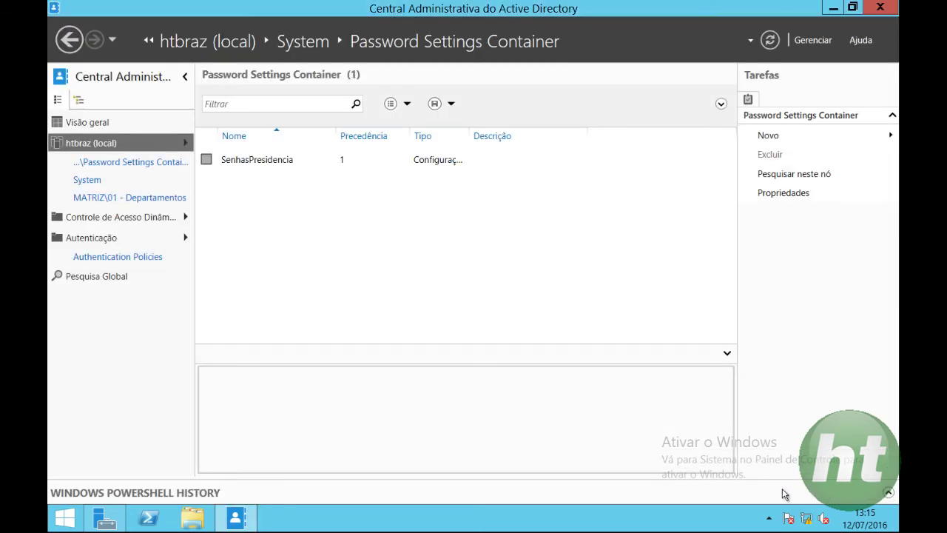
click(291, 164)
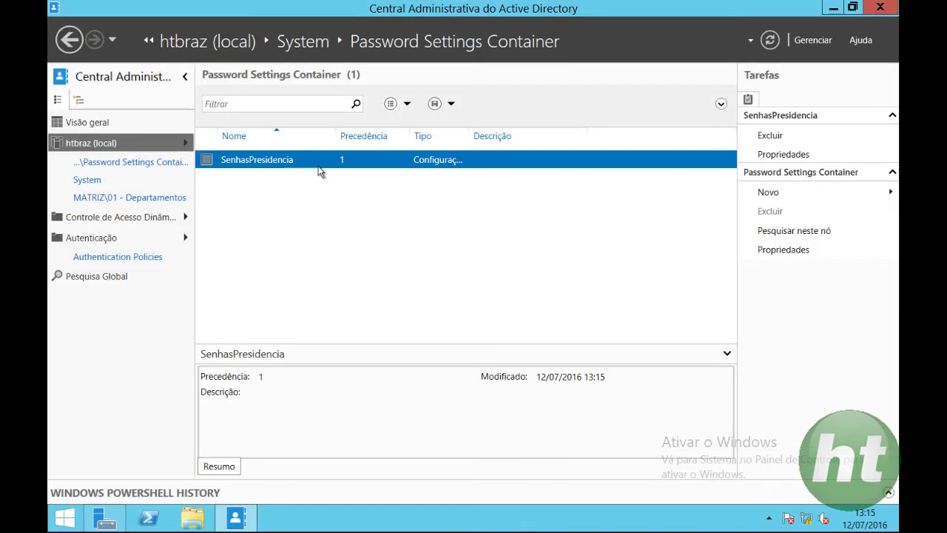
double_click(471, 138)
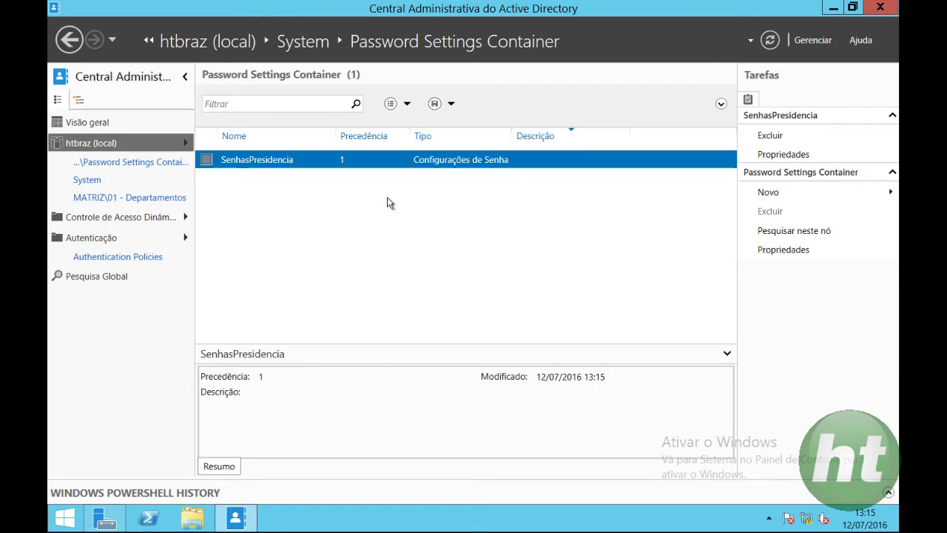
Switch the navigation pane to tree view and browse to the System and Users containers.
click(83, 101)
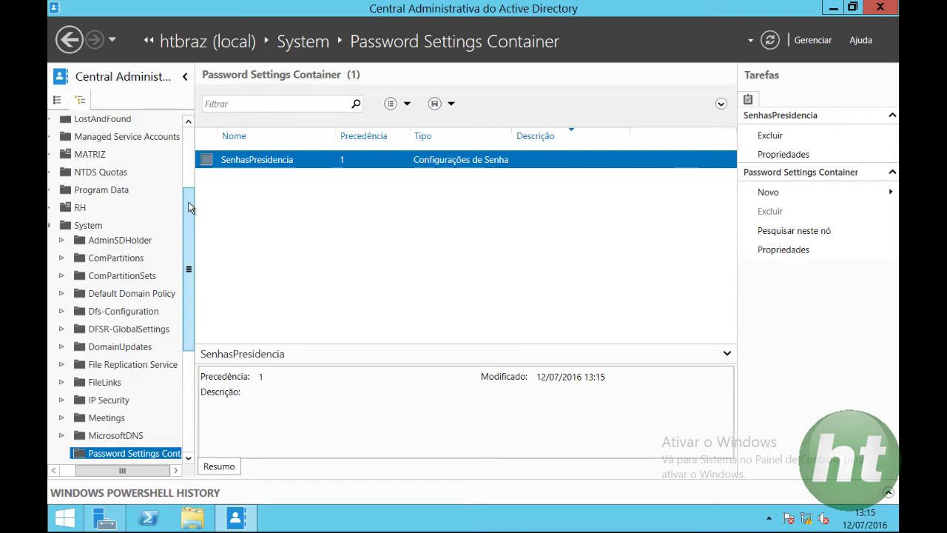
scroll(190, 242, down, 2)
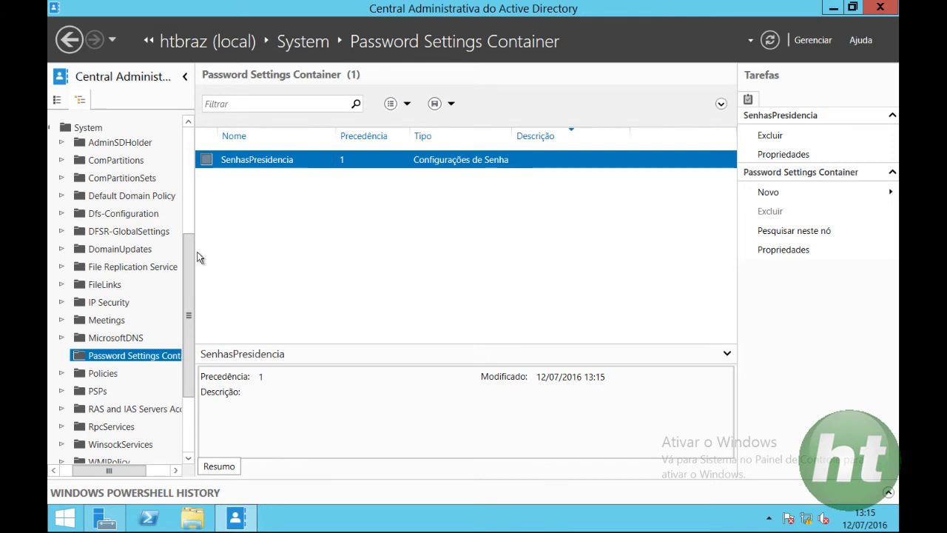
scroll(139, 197, up, 3)
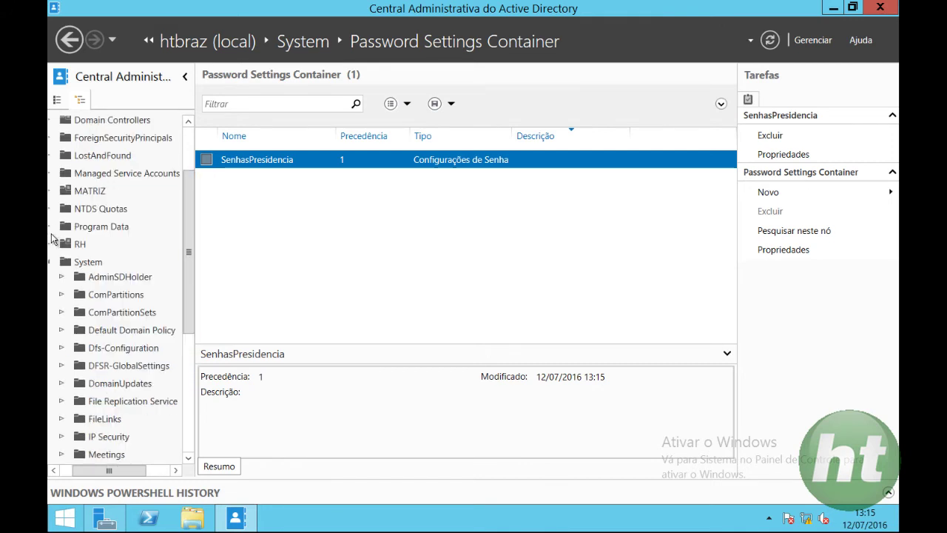
drag(104, 474, 90, 473)
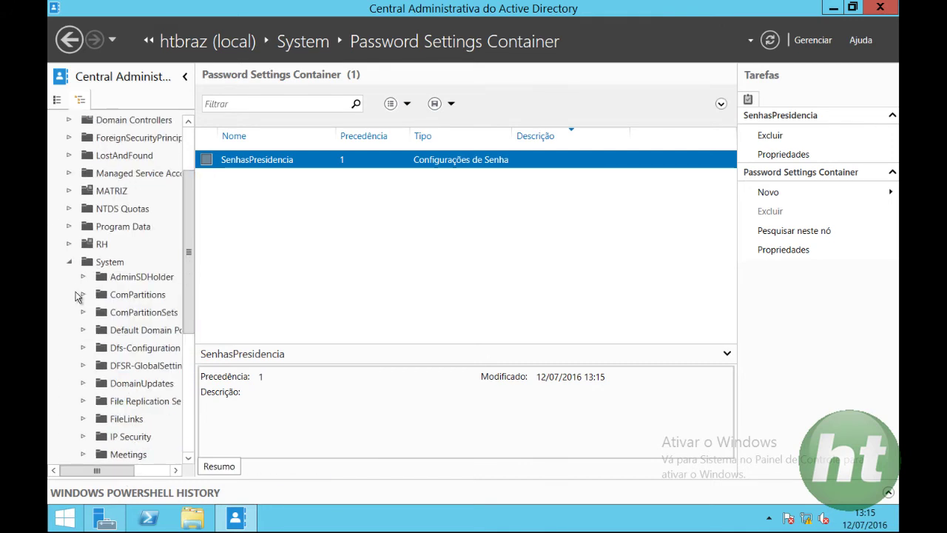
click(70, 261)
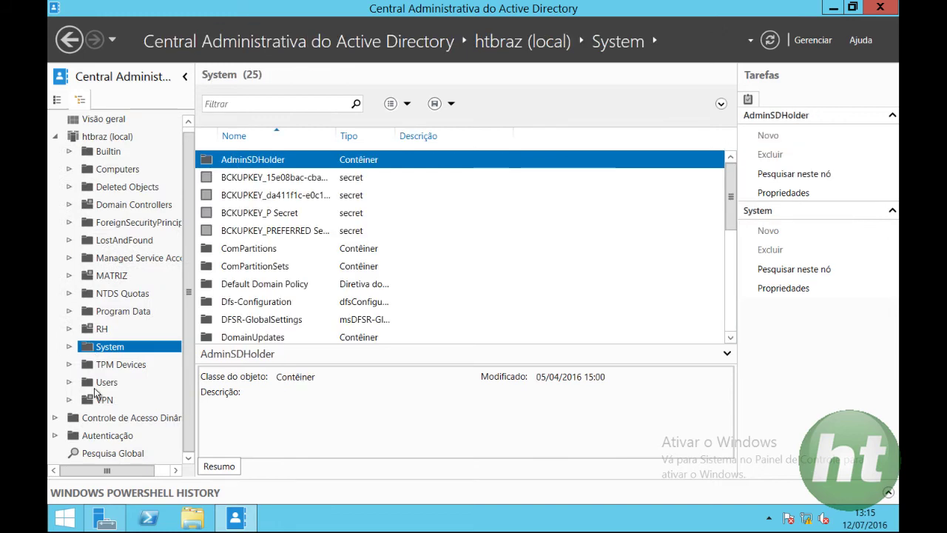
click(106, 382)
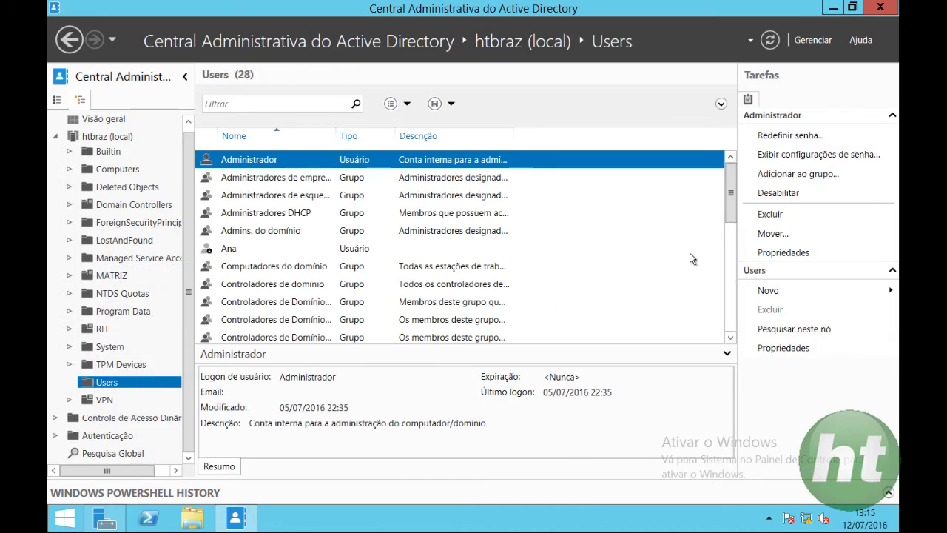
View and close a user account's properties, then right-click that account in Users.
drag(733, 217, 733, 251)
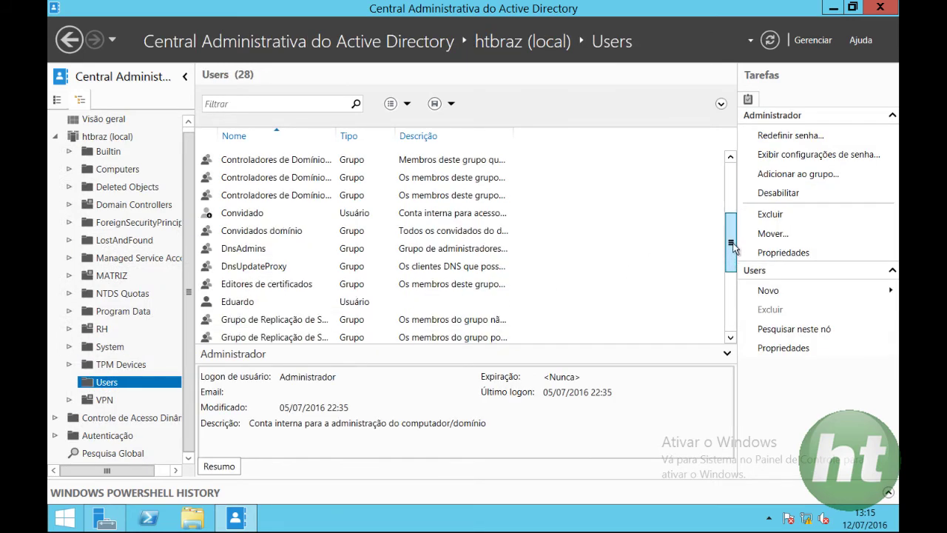
double_click(267, 303)
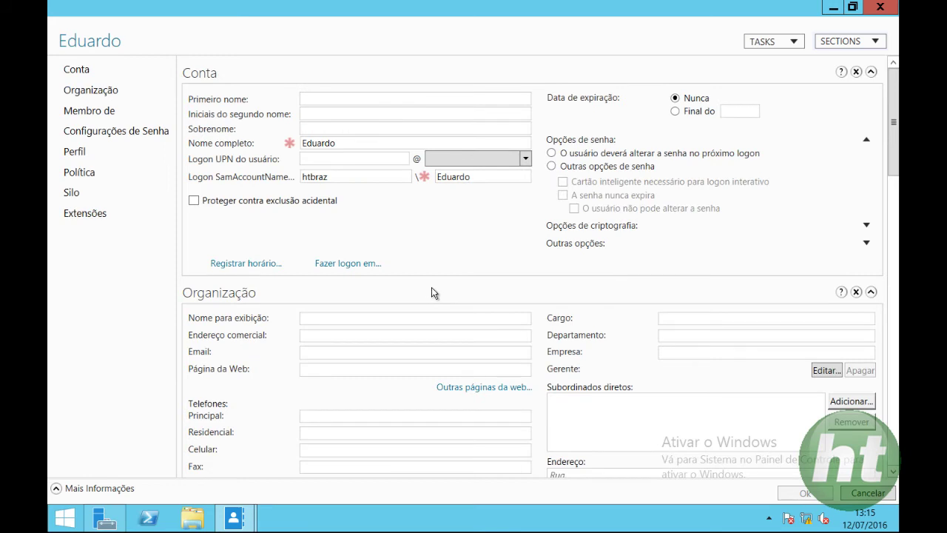
click(880, 7)
right_click(301, 297)
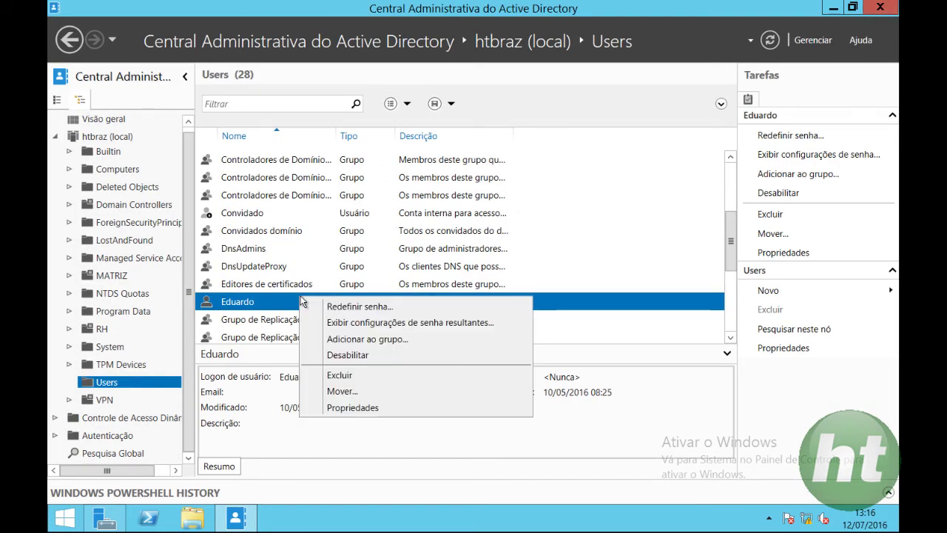
Reset the user's password to a new password, requiring a change at next logon.
click(330, 305)
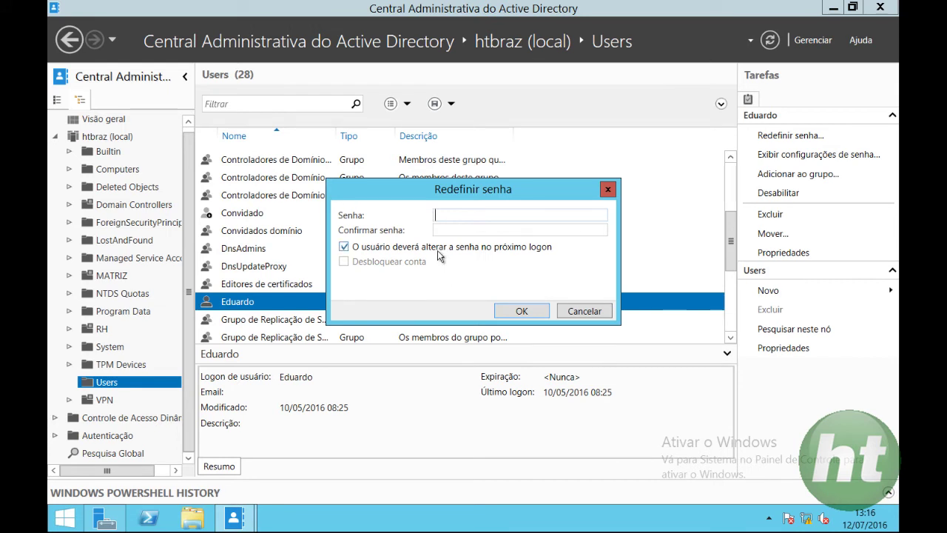
text(P@ssw0rd)
key(Tab)
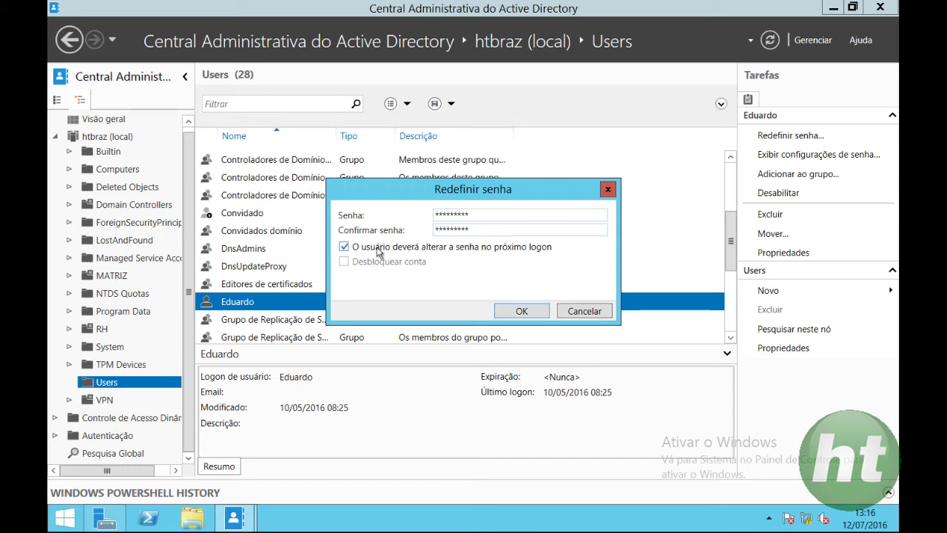
click(517, 311)
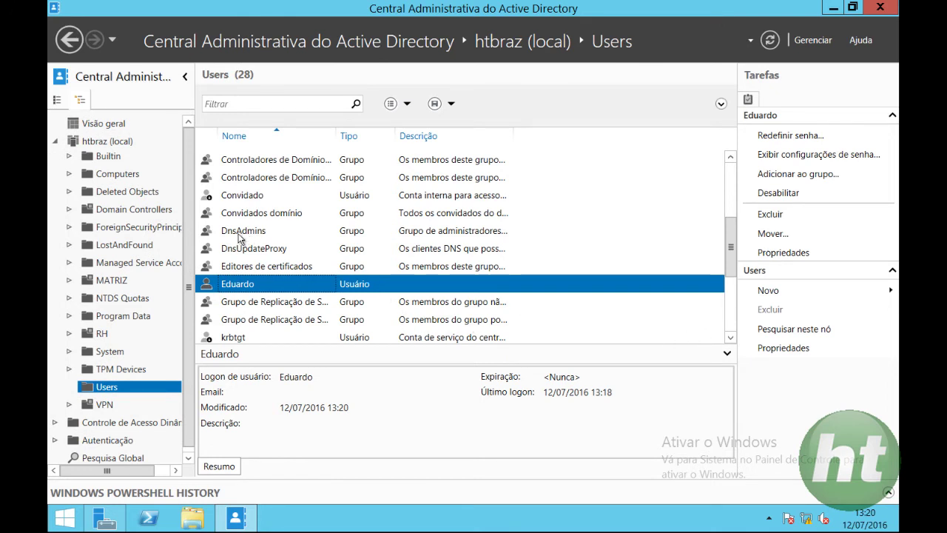
Go to MATRIZ > 01 - Departamentos > TI and start a new user there.
click(70, 282)
click(131, 297)
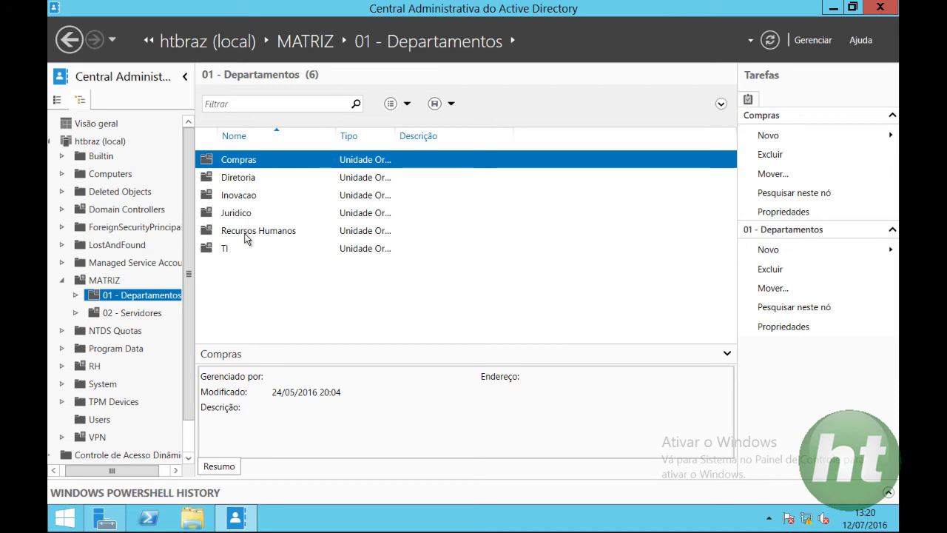
click(226, 250)
double_click(226, 248)
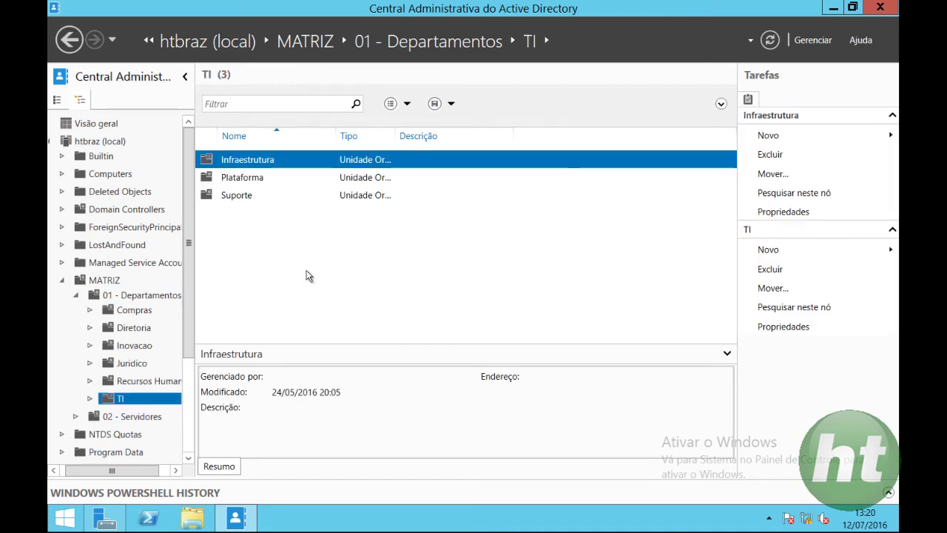
right_click(287, 227)
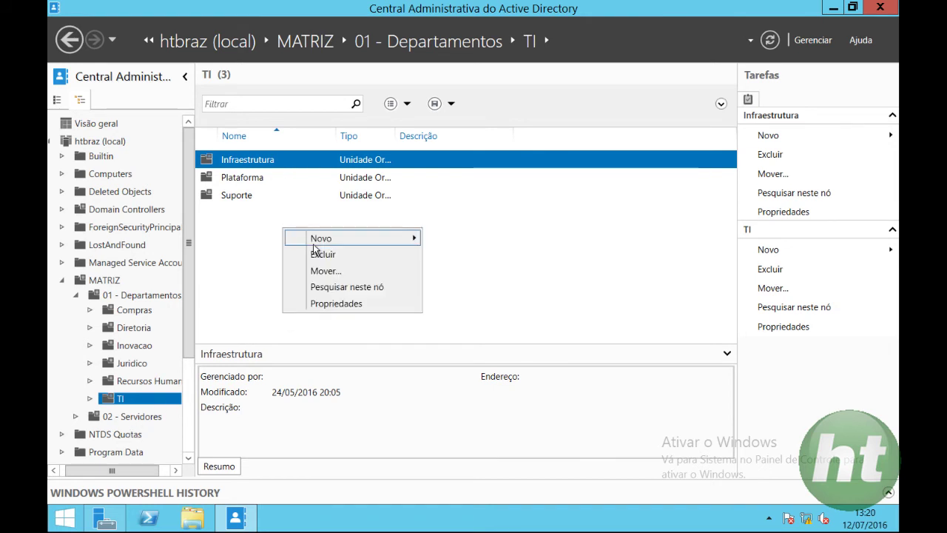
mouse_move(391, 240)
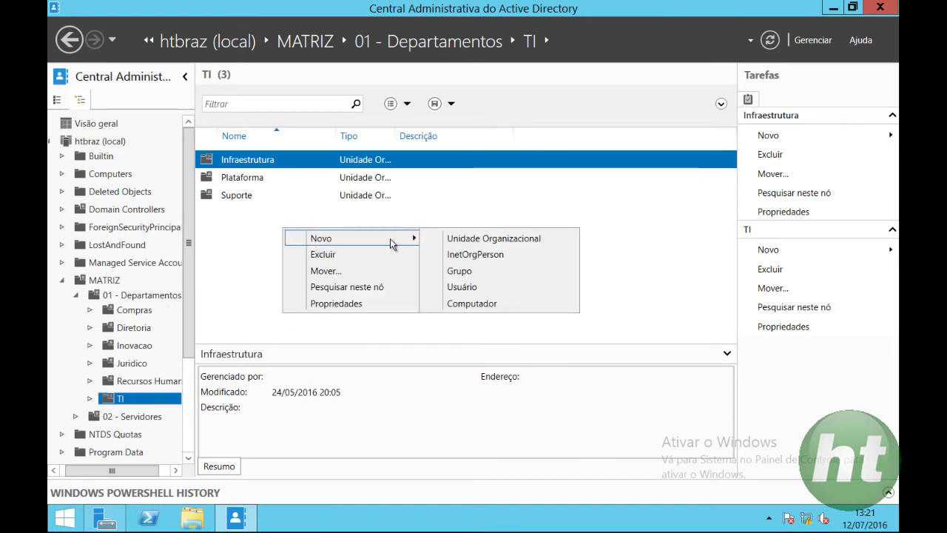
click(474, 288)
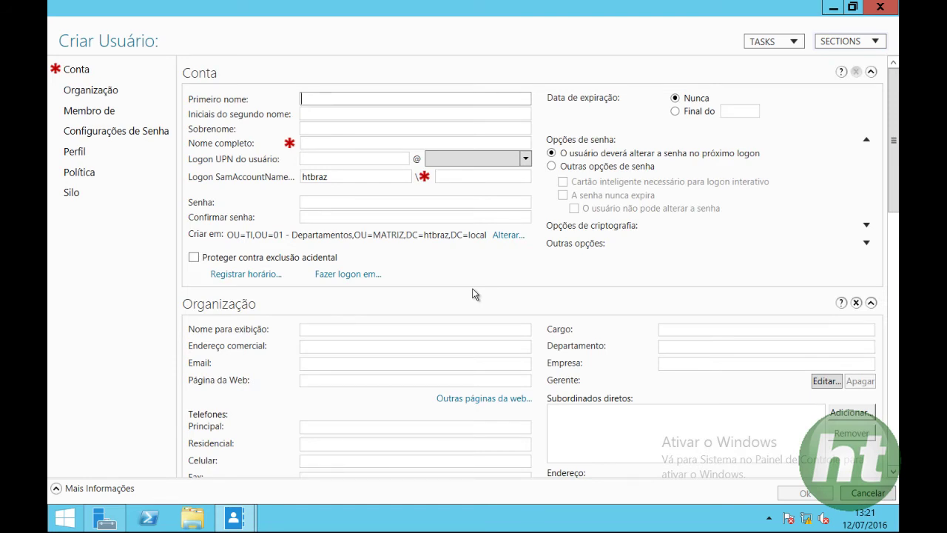
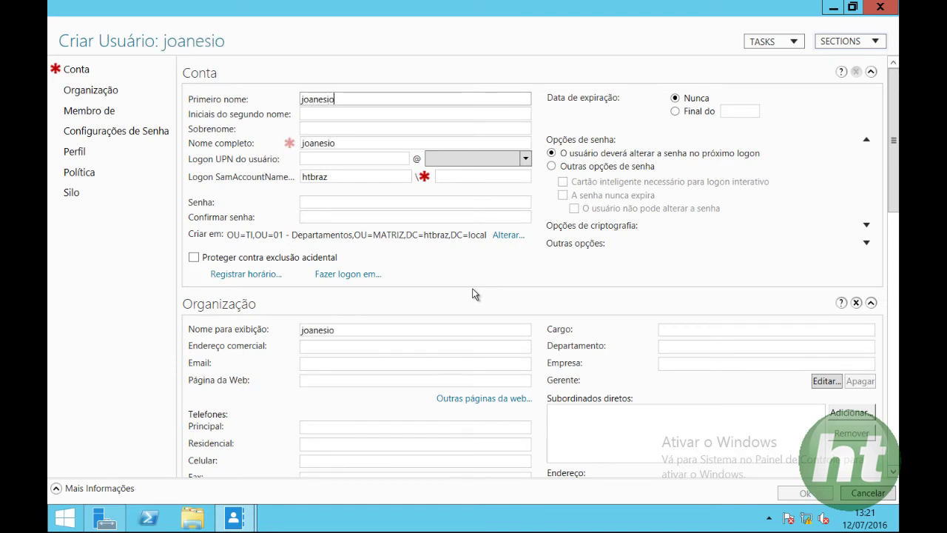
Create the user with first name, surname, logon name and password, then close the console.
key(Tab)
key(Tab)
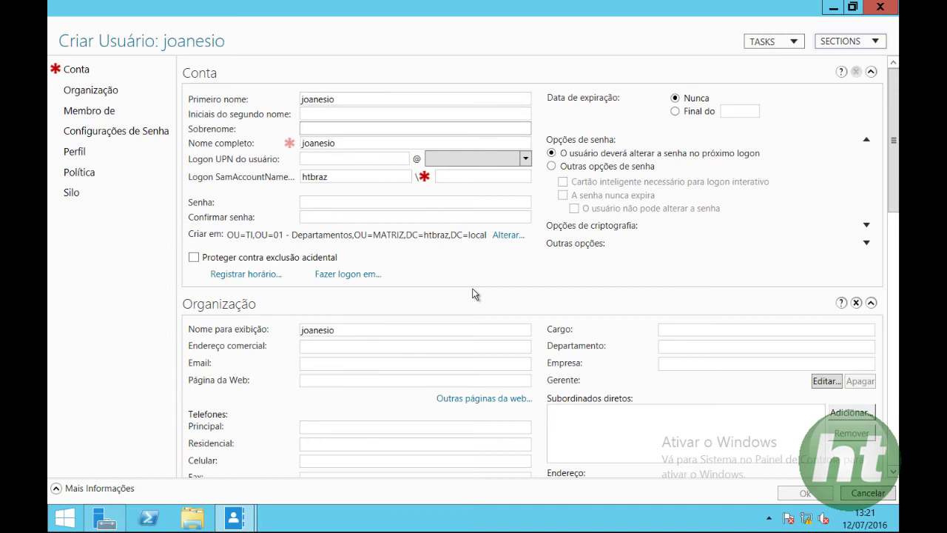
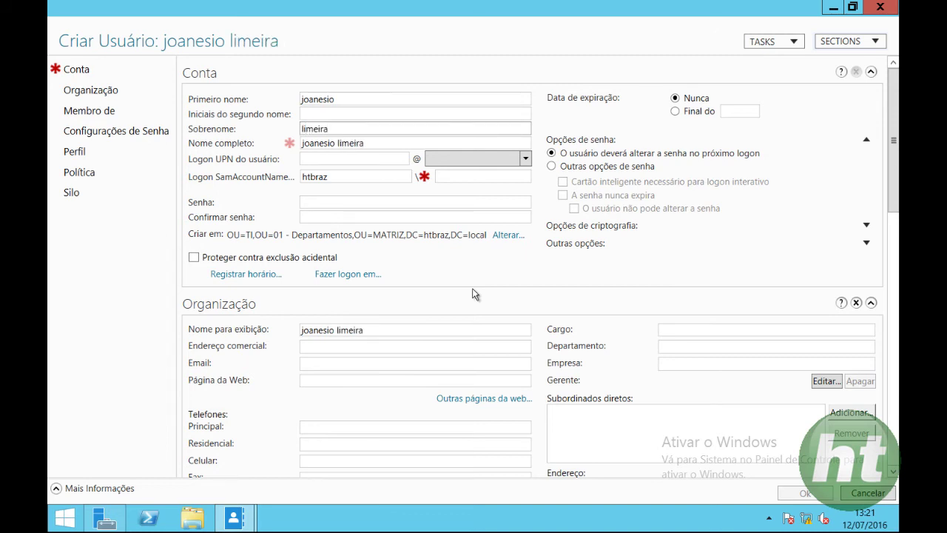
key(Tab)
key(Tab)
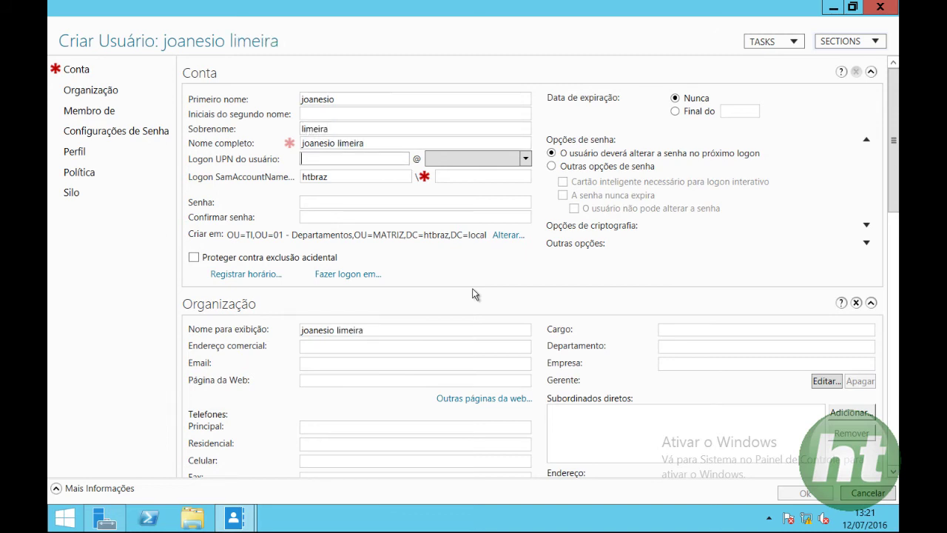
text(joane)
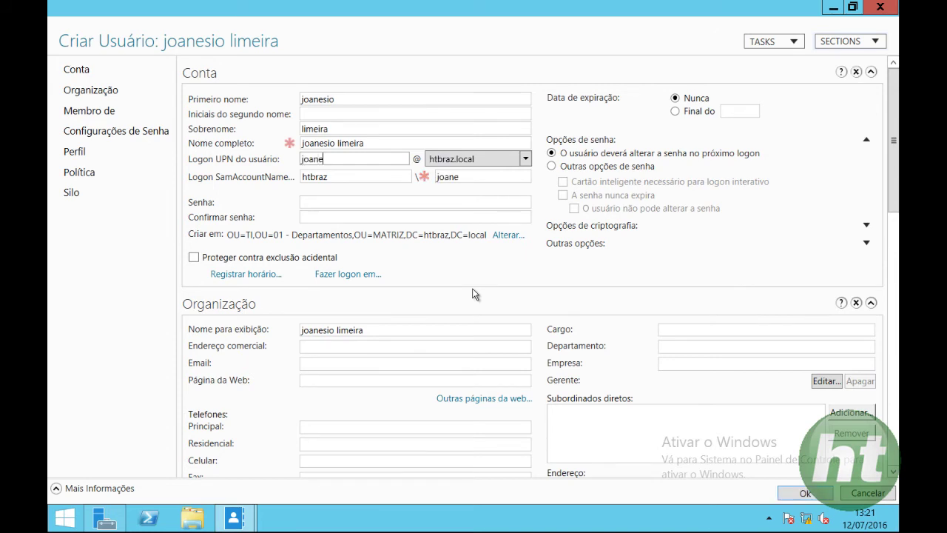
text(sio)
key(Tab)
key(Tab)
key(Tab)
key(Tab)
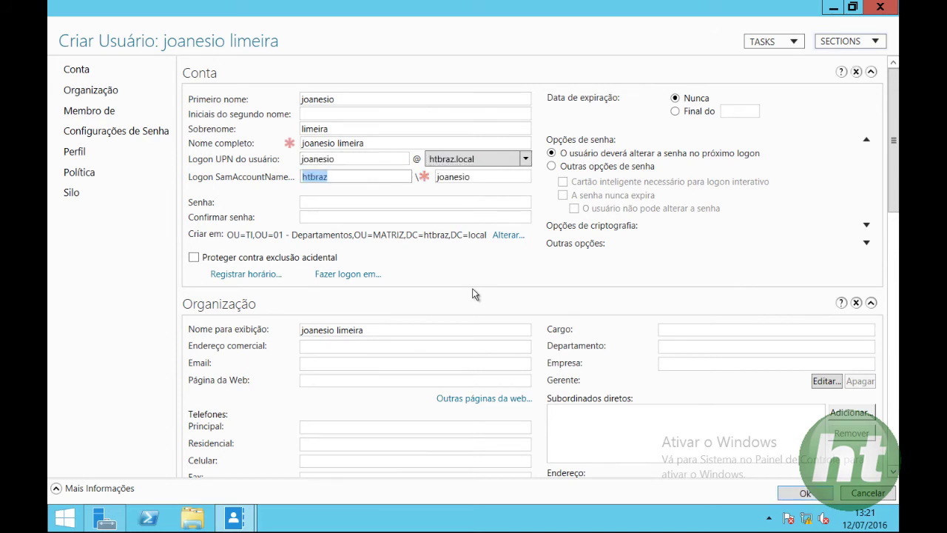
text(********)
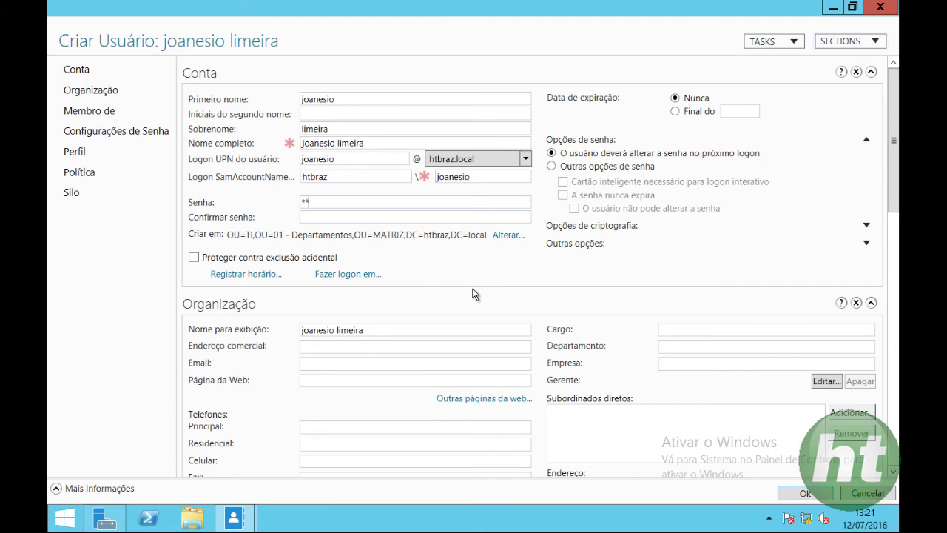
text(*)
key(Tab)
text(*********)
click(801, 494)
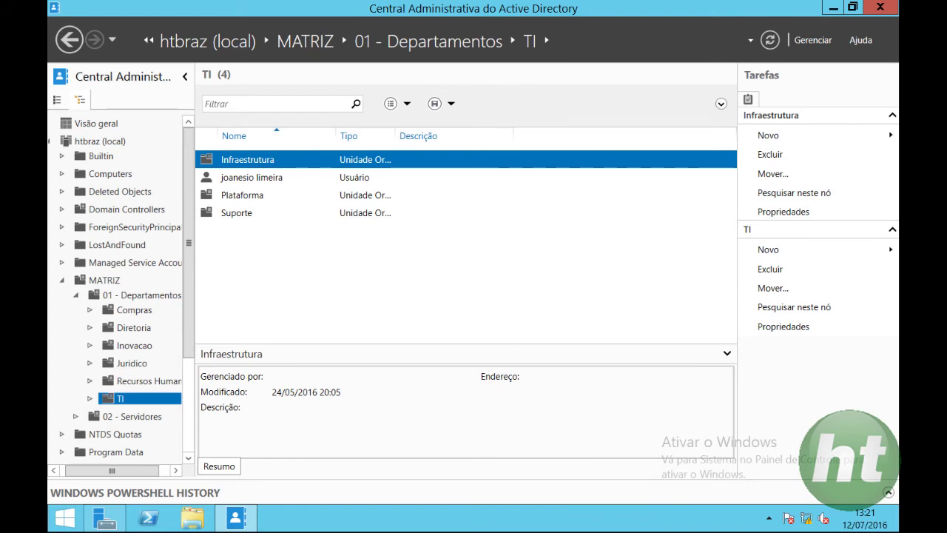
click(880, 8)
Close Server Manager and sign in at Windows 10 as the new user with the initial password.
click(881, 10)
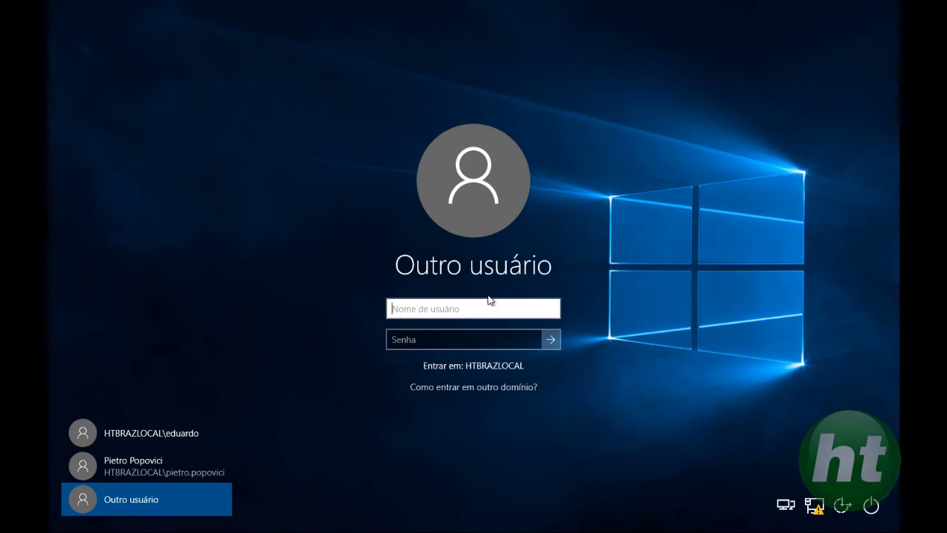
text(joanesio)
key(Tab)
text(•••••••)
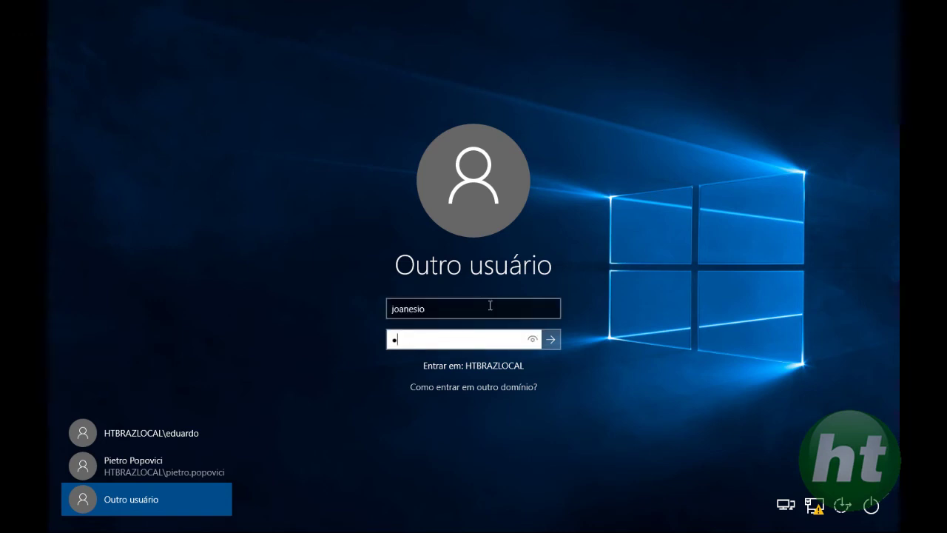
text(••)
key(Return)
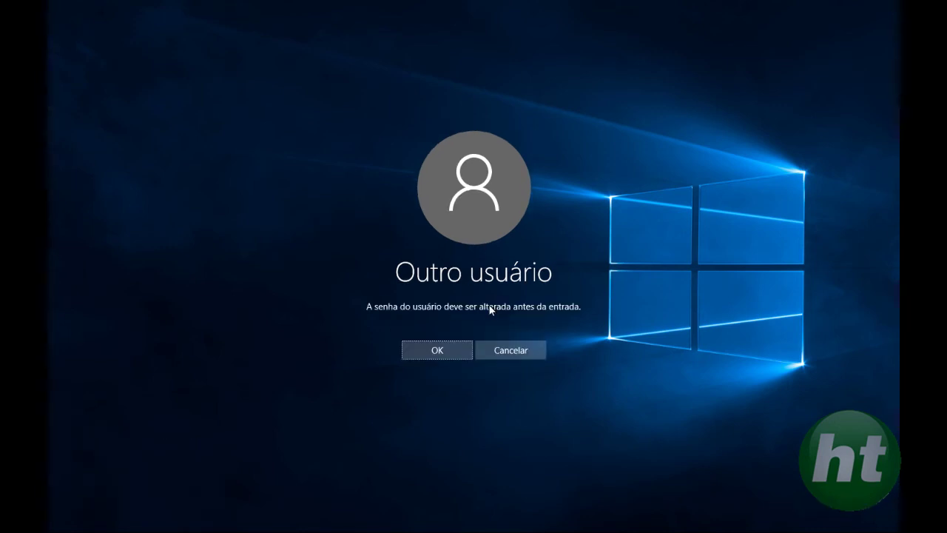
Accept the required password change and submit a new password, which the domain rules reject.
click(442, 352)
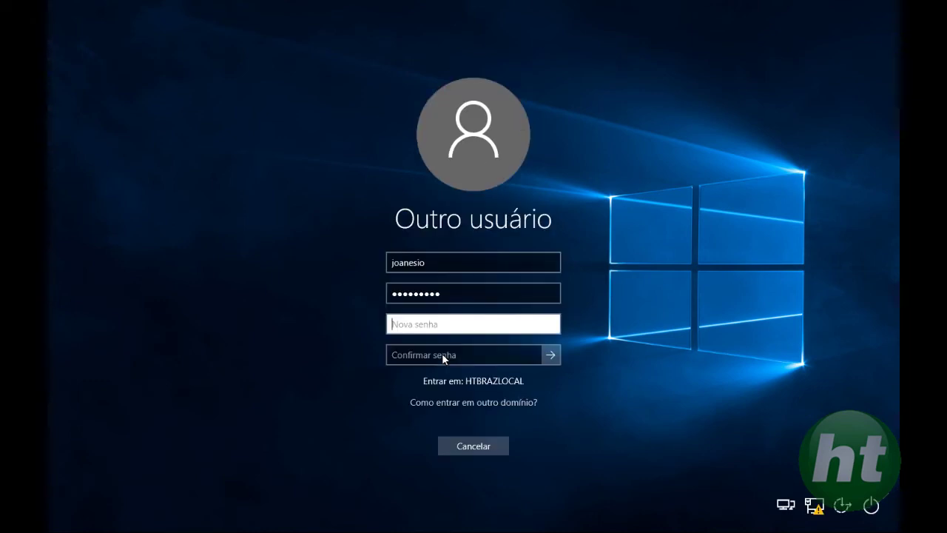
text(••••••)
click(448, 357)
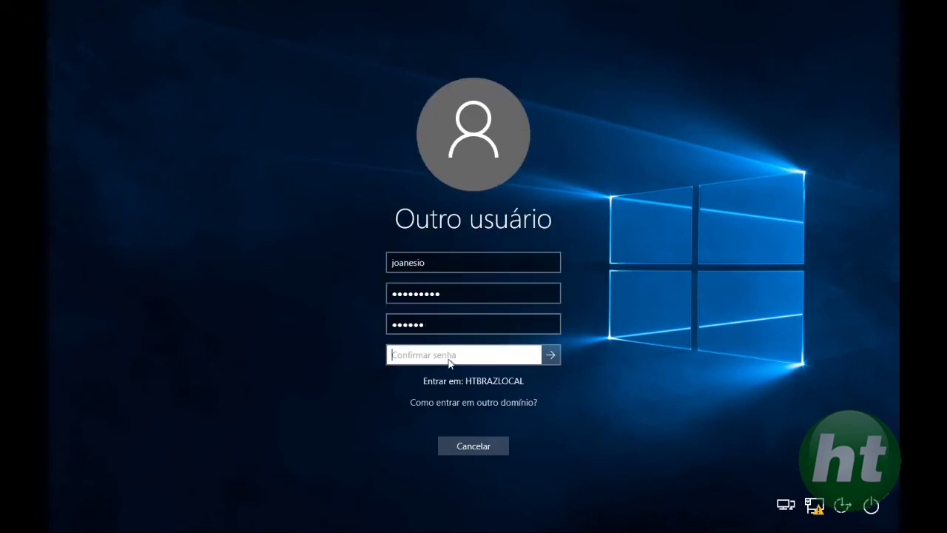
text(••••••)
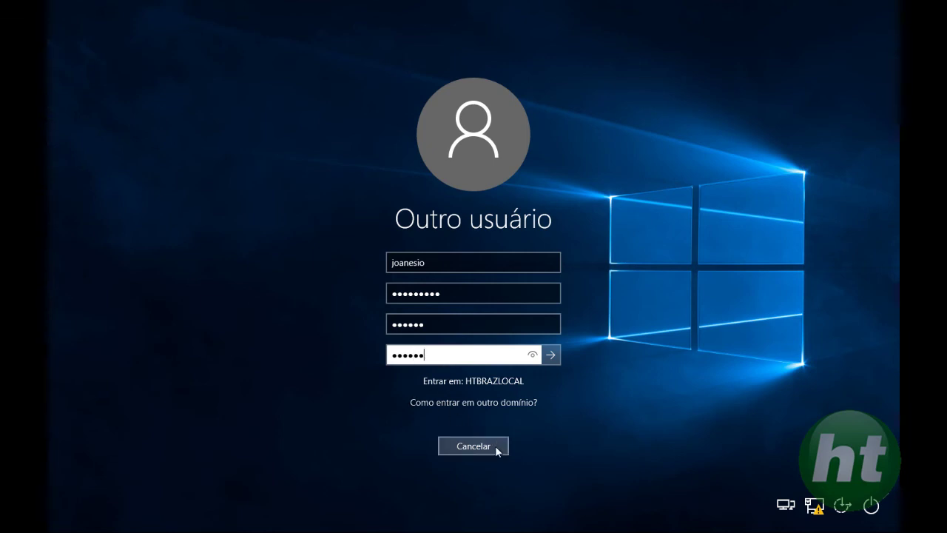
key(Return)
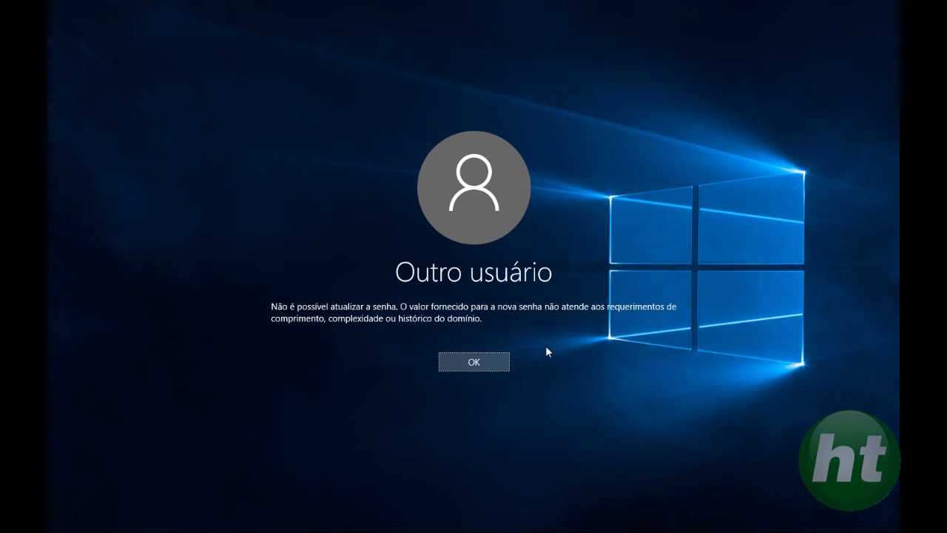
click(500, 358)
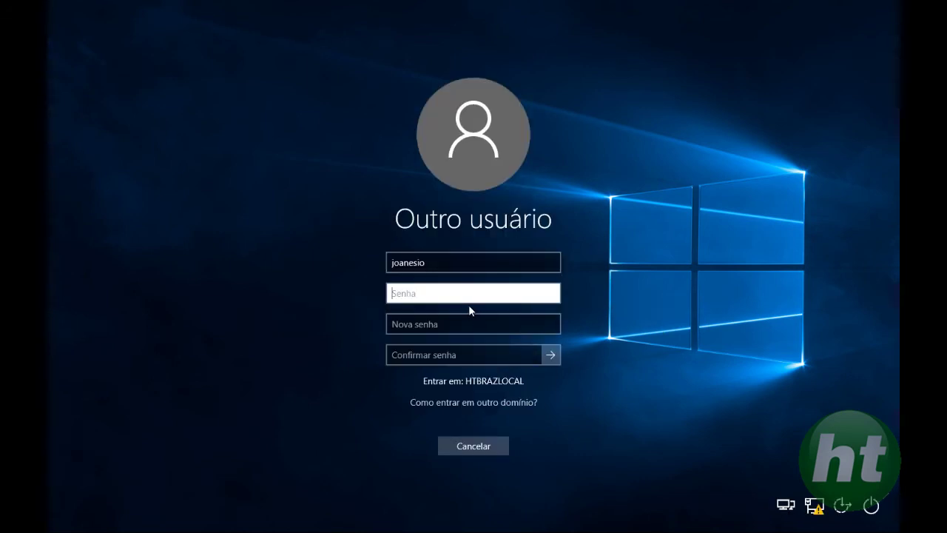
Re-enter the current password and a compliant new password, confirm the change, and sign in.
text(••••••••)
key(Tab)
text(••)
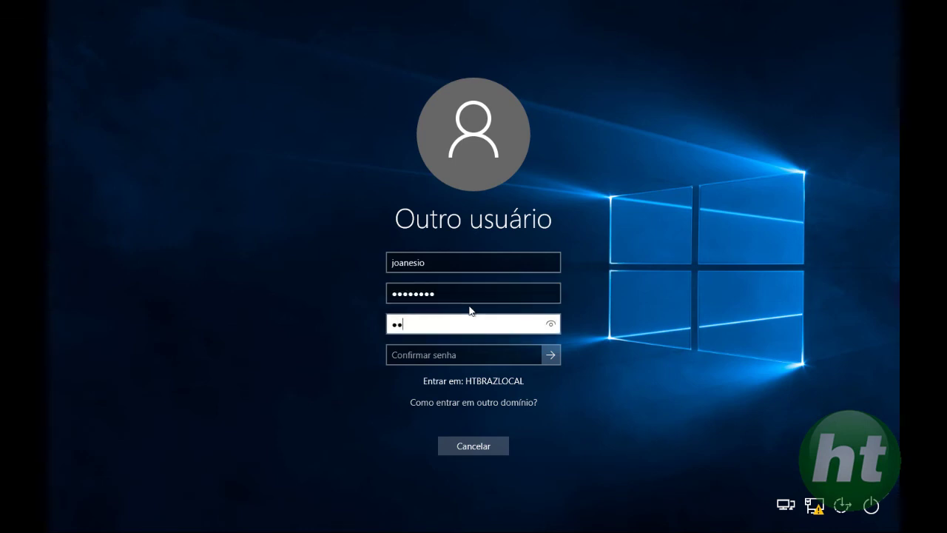
text(••••••)
click(475, 360)
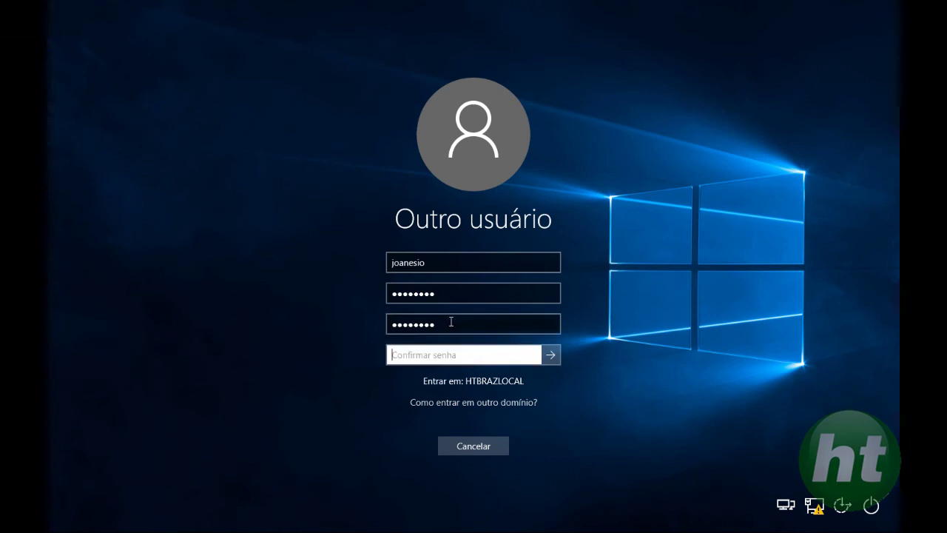
click(385, 296)
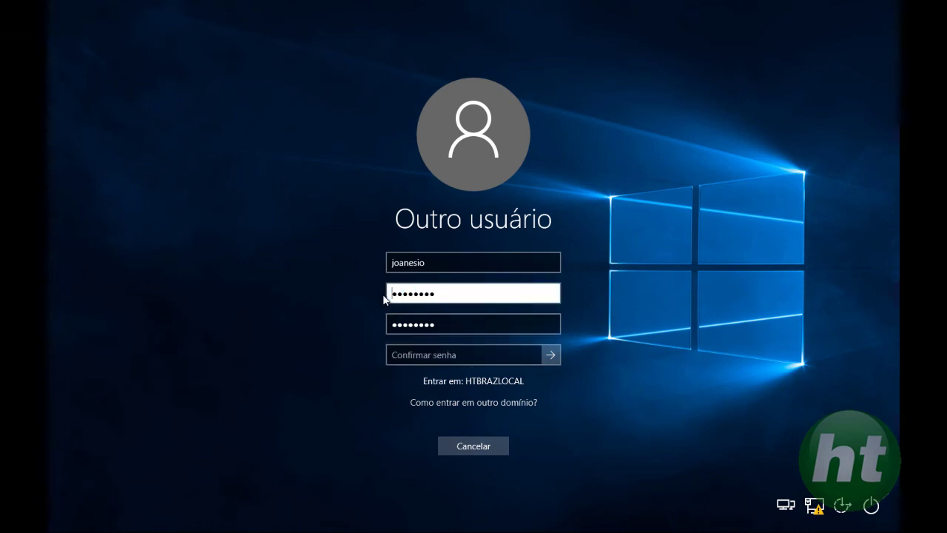
key(Delete)
key(Delete)
key(Delete)
key(Delete)
key(Delete)
key(Delete)
key(Delete)
key(Delete)
text(•••••••••)
click(482, 359)
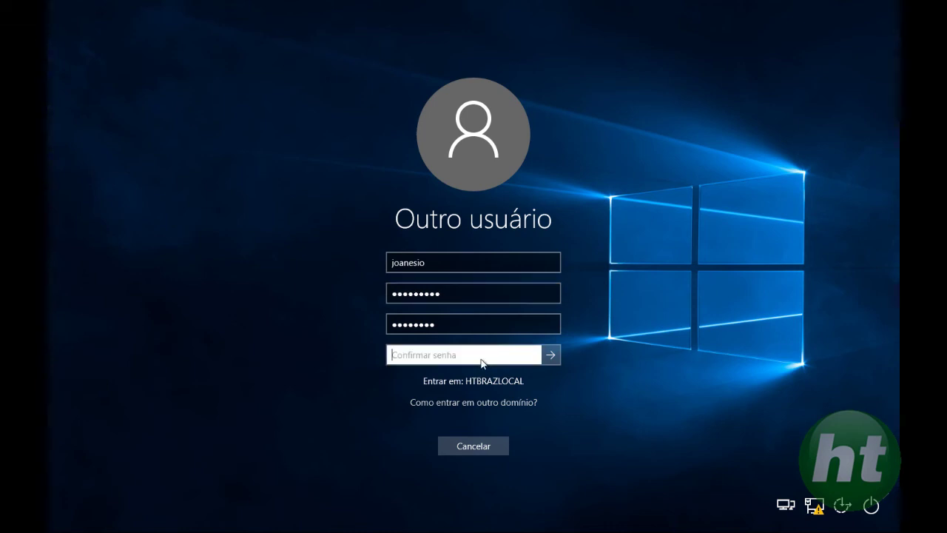
text(••••••••)
key(Return)
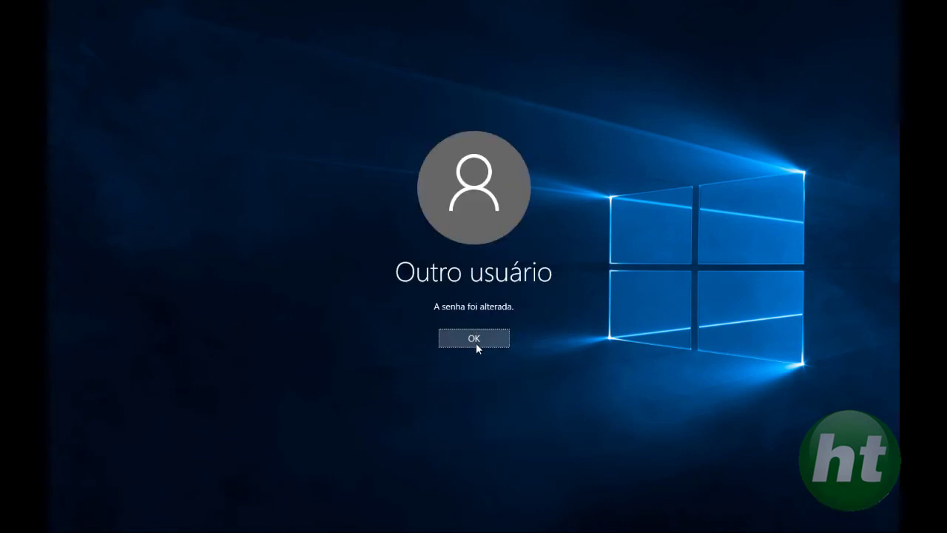
click(475, 342)
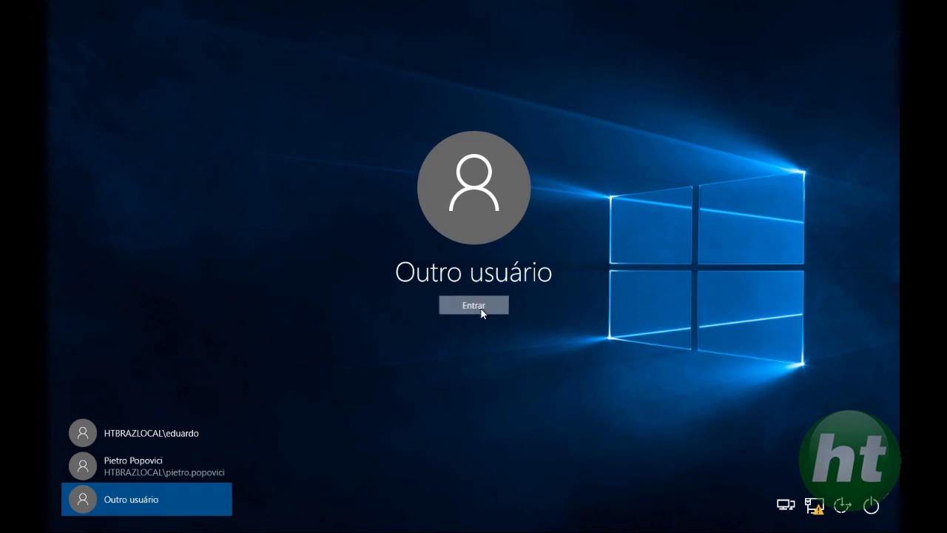
click(481, 309)
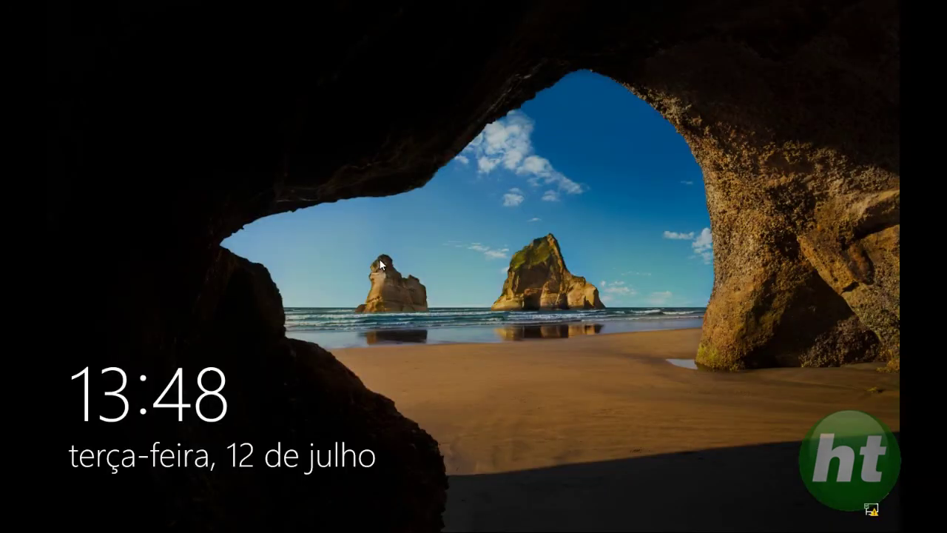
Dismiss the Windows 10 lock screen to reveal the password prompt.
click(380, 264)
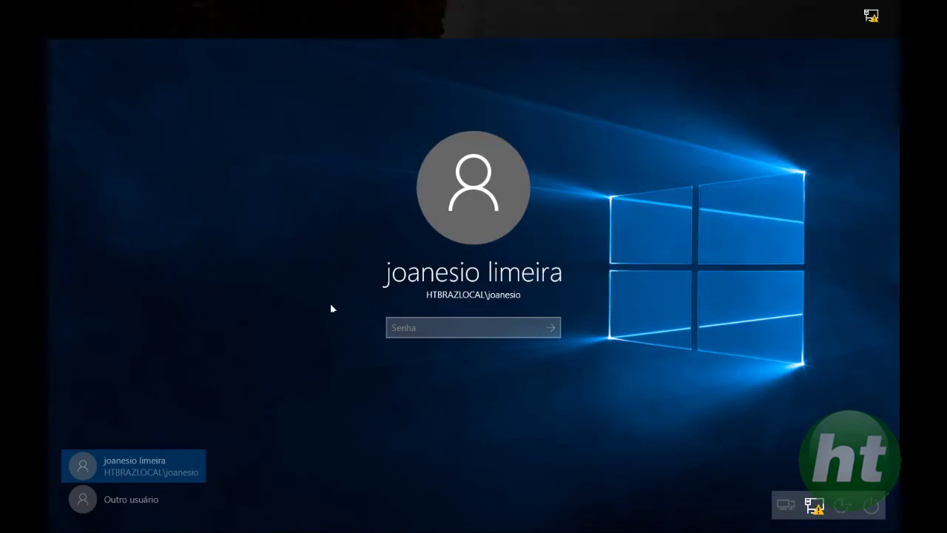
Switch to Outro usuário and sign in as the other domain user with the current password.
click(132, 497)
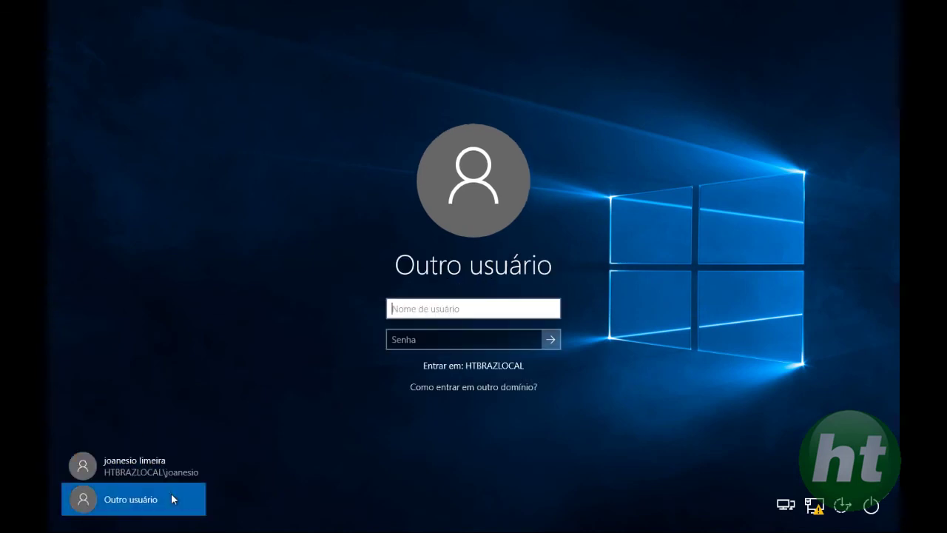
text(eduardo)
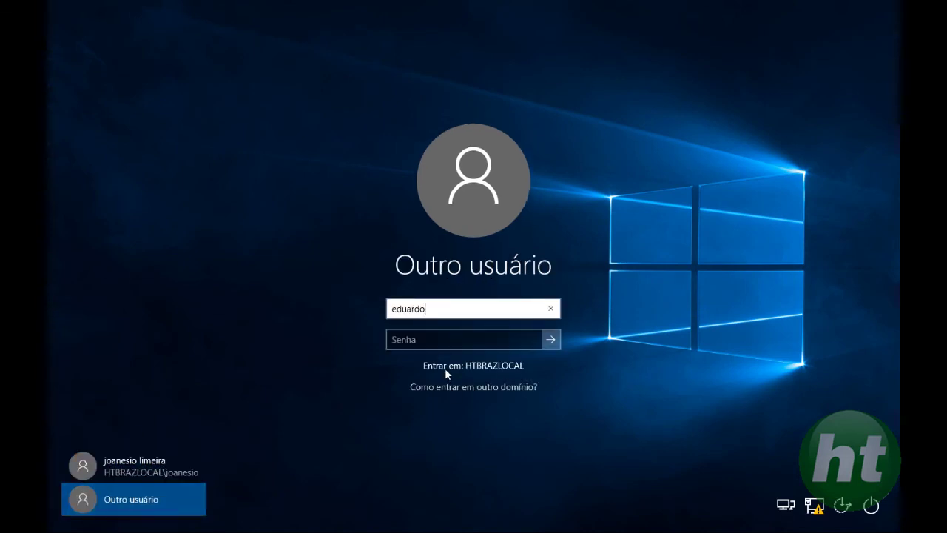
key(Tab)
text(****)
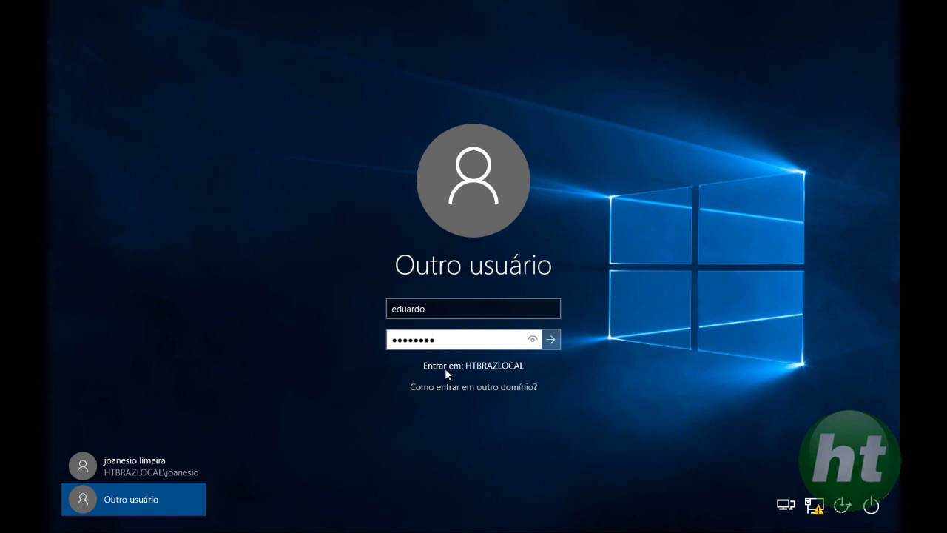
key(Return)
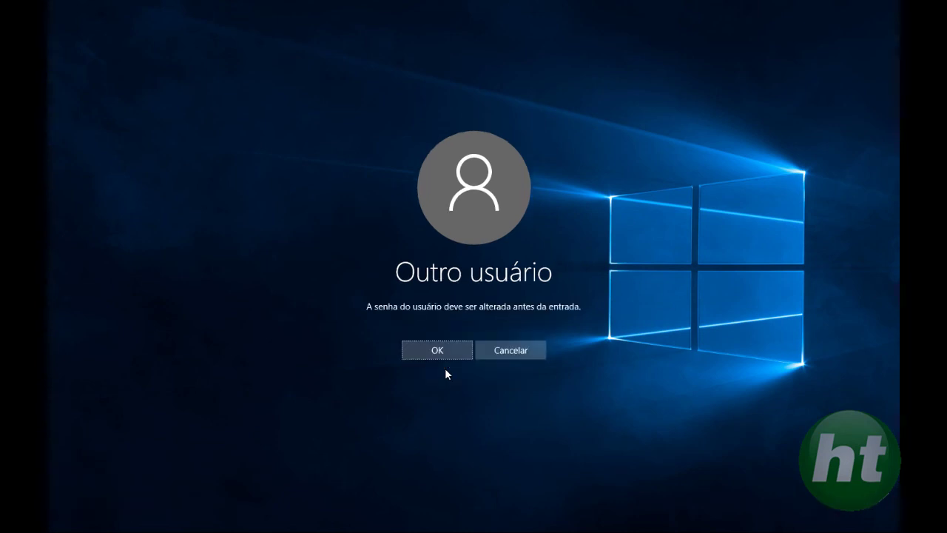
Accept the required change, set and confirm a new password, and finish signing in.
click(442, 353)
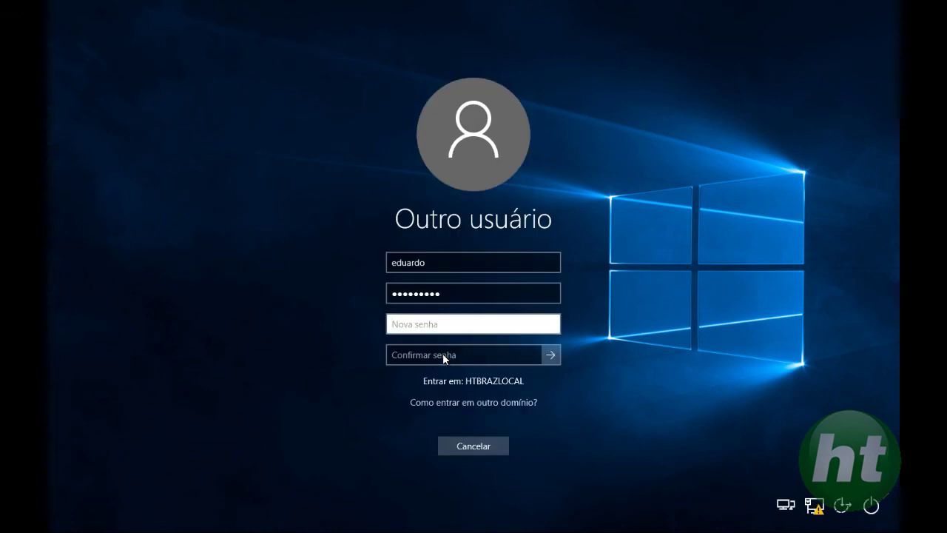
text(*)
text(••)
click(443, 355)
text(••••••••)
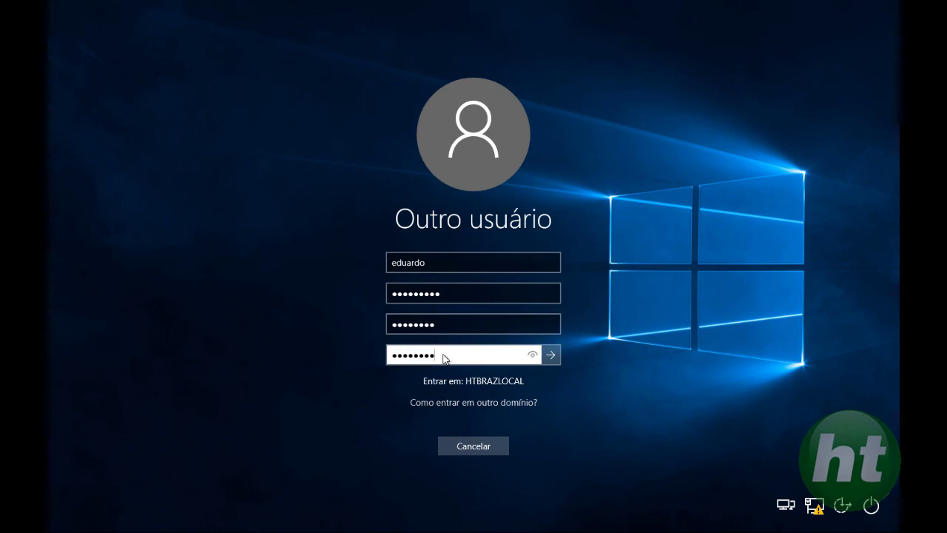
key(Return)
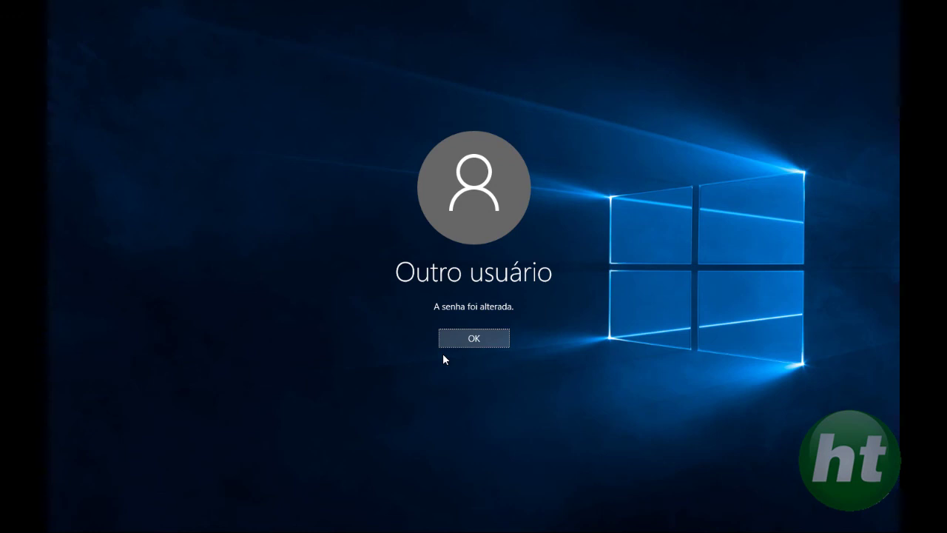
click(473, 342)
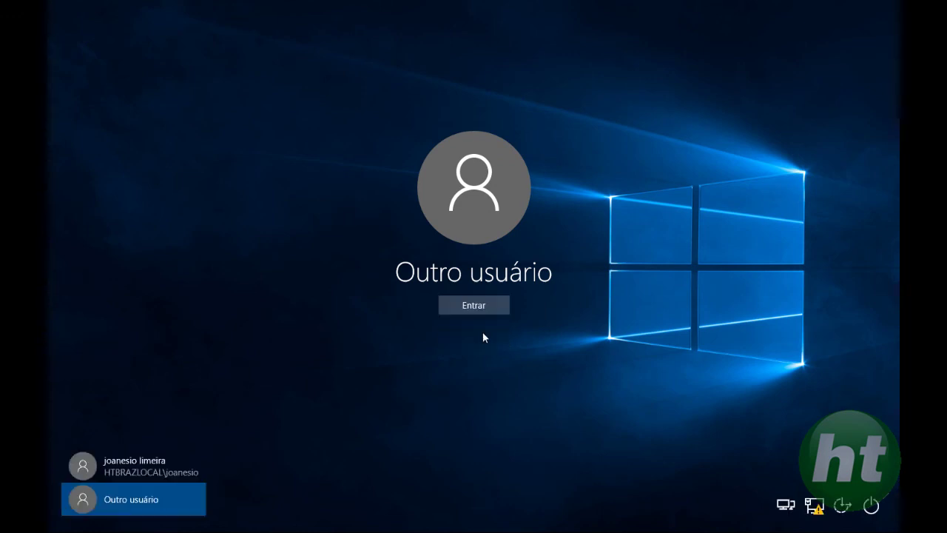
click(498, 309)
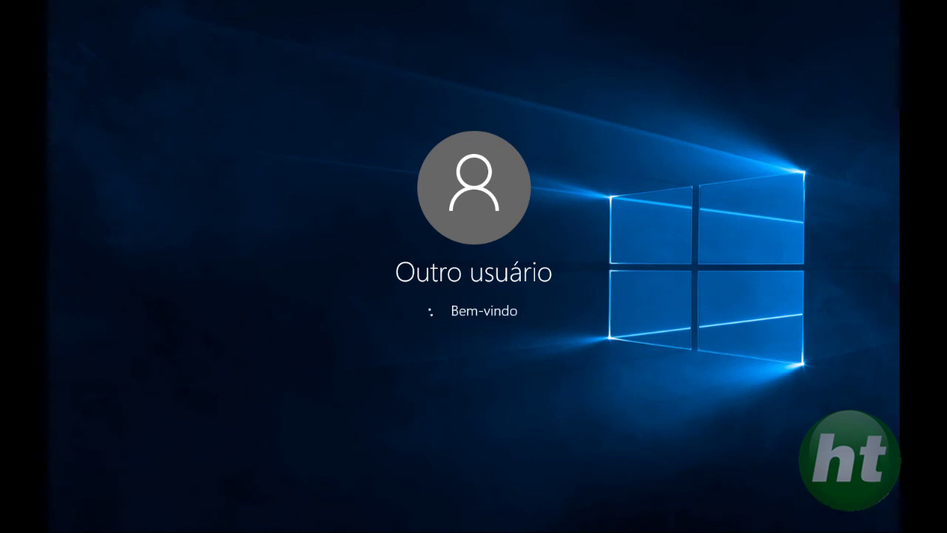